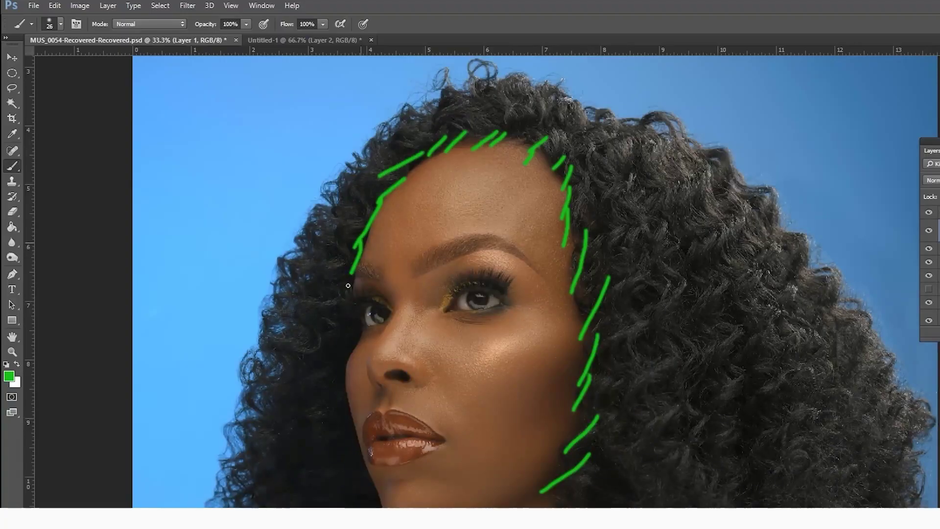
Brush green marks around the woman's eyes, nose, cheek and jawline on the retouched portrait
mouse_move(348, 286)
mouse_down()
mouse_move(399, 343)
mouse_move(520, 260)
mouse_up()
scroll(511, 249, down, 10)
scroll(512, 249, up, 10)
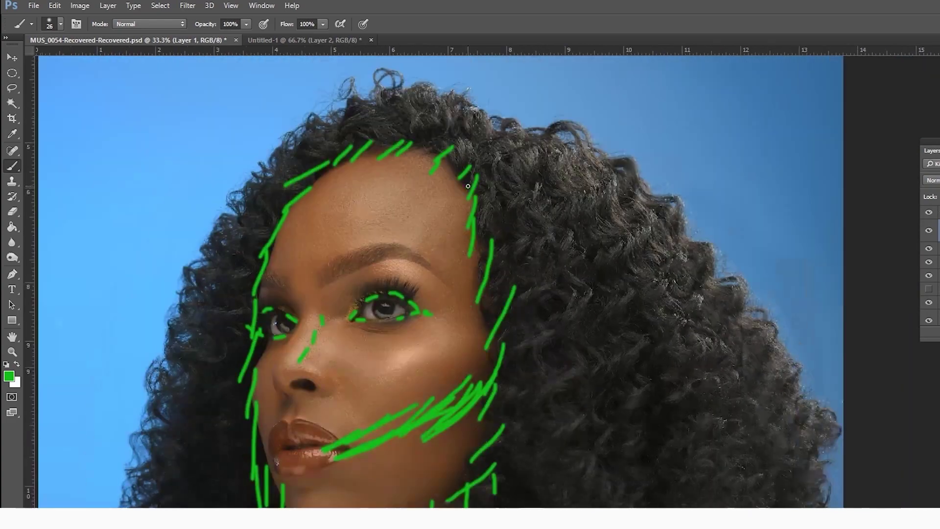
drag(408, 314, 397, 353)
scroll(391, 338, down, 10)
drag(352, 288, 390, 337)
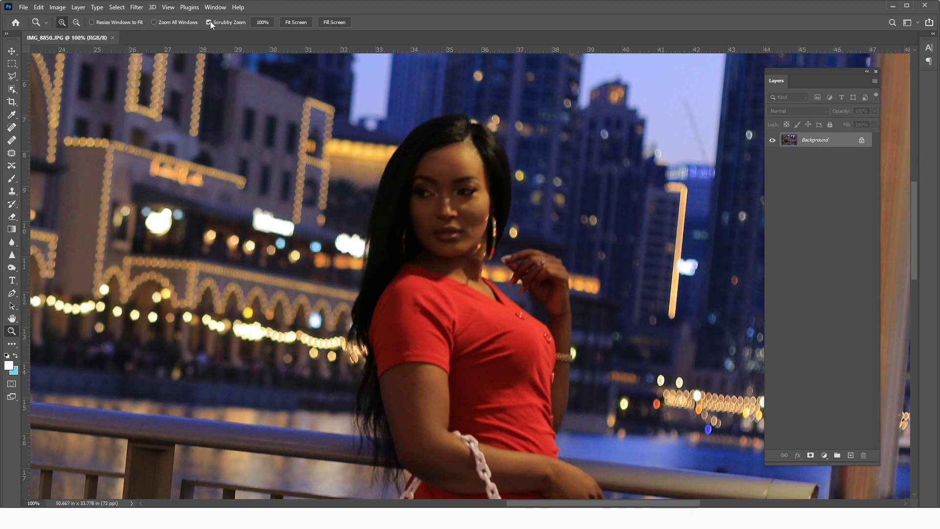
click(137, 7)
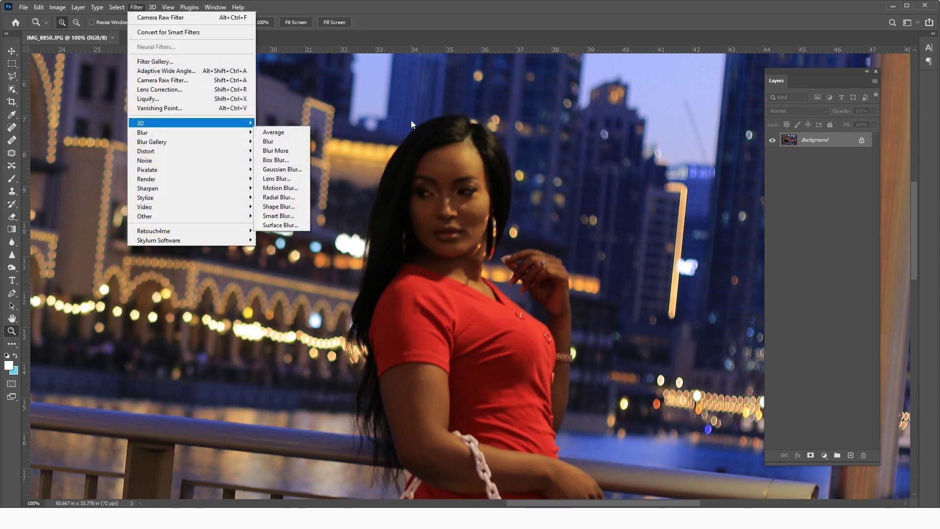
click(628, 113)
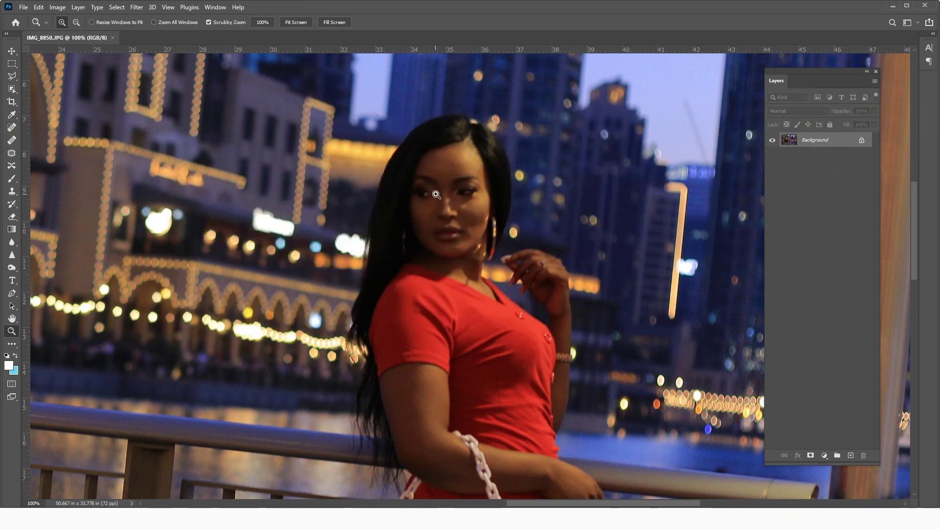
Duplicate the Background layer of IMG_8850.JPG twice
click(458, 162)
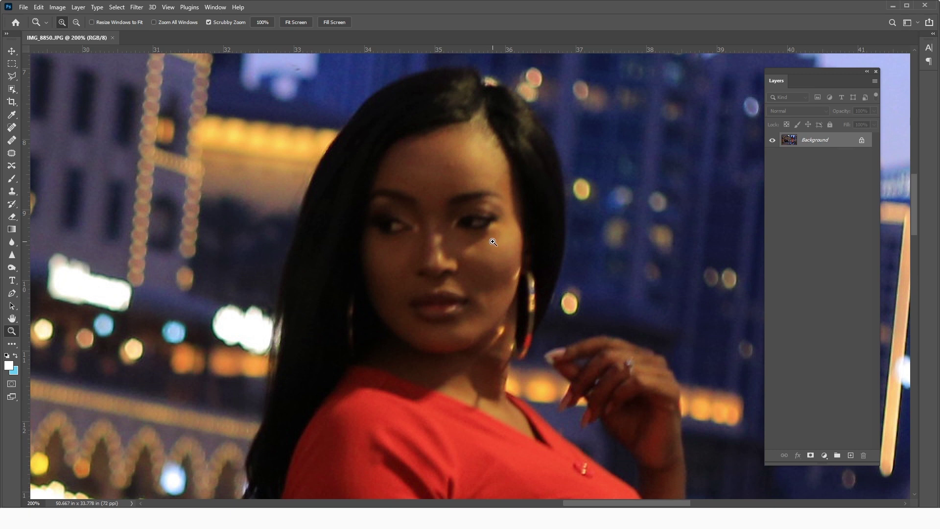
drag(843, 146, 851, 455)
drag(834, 141, 850, 455)
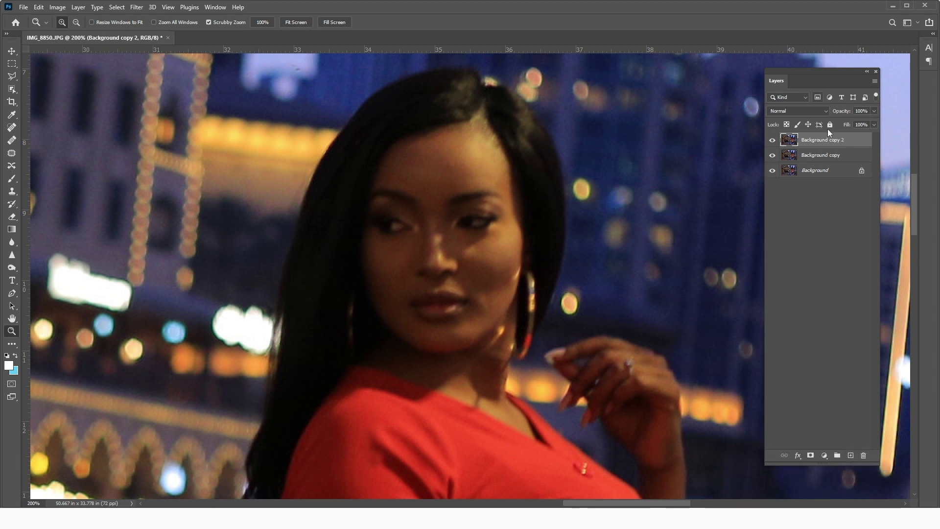
Rename the upper Background copy as SHARPEN
double_click(824, 141)
text(UPPE)
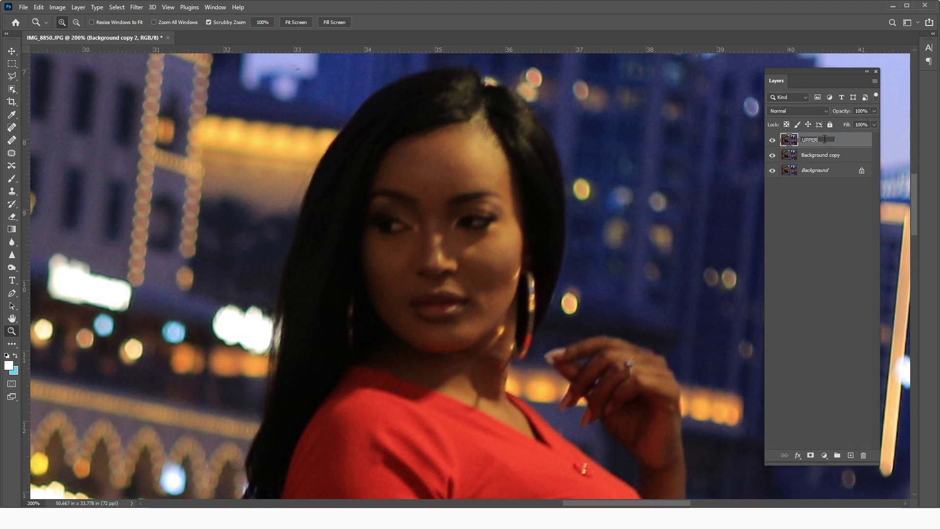
text(R)
key(BackSpace)
text(S)
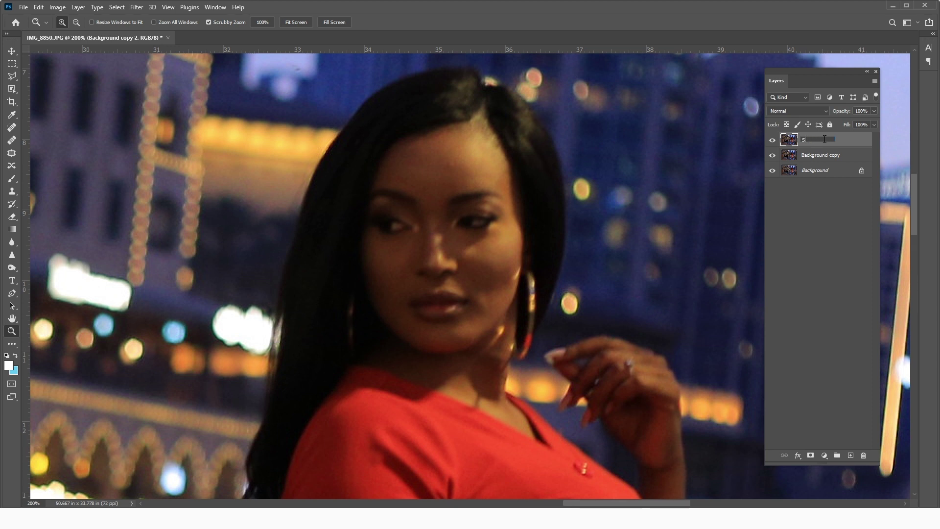
text(HARPEN)
Rename the lower Background copy as BLUR
click(818, 159)
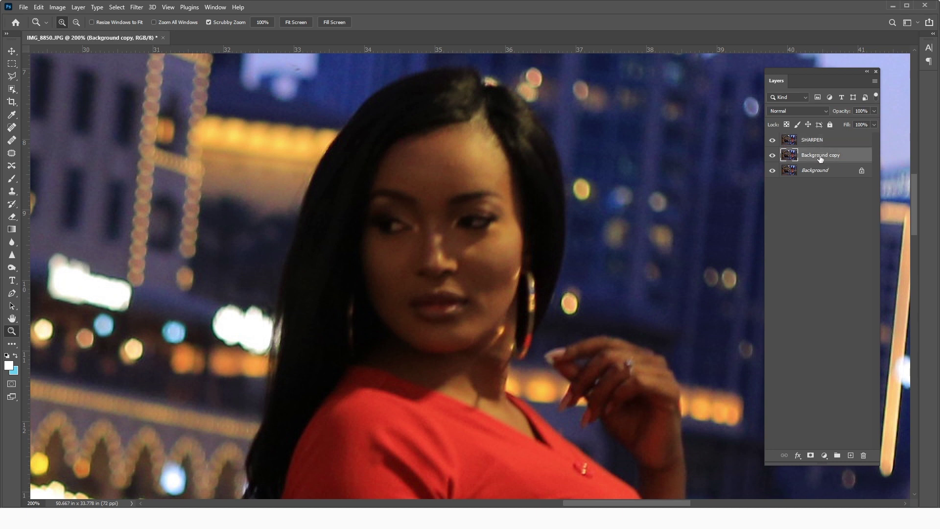
double_click(820, 155)
text(BLUR)
key(Return)
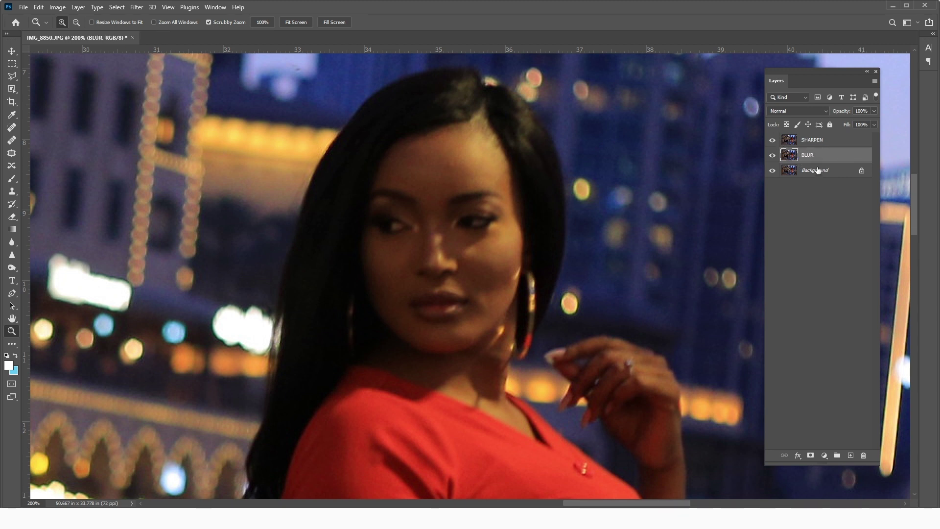
Hide the SHARPEN layer and apply a Gaussian Blur with a radius of 2.8 pixels to the BLUR layer
click(772, 140)
click(136, 7)
mouse_move(186, 132)
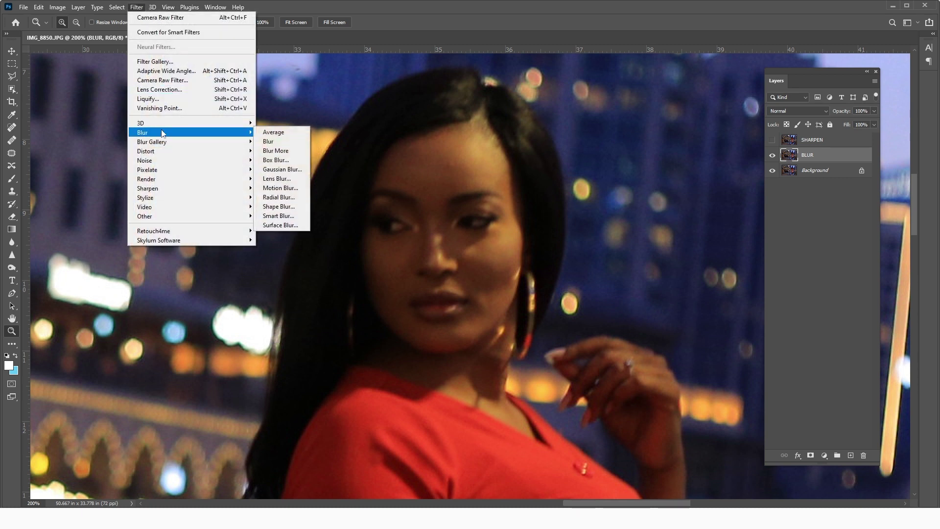
click(283, 169)
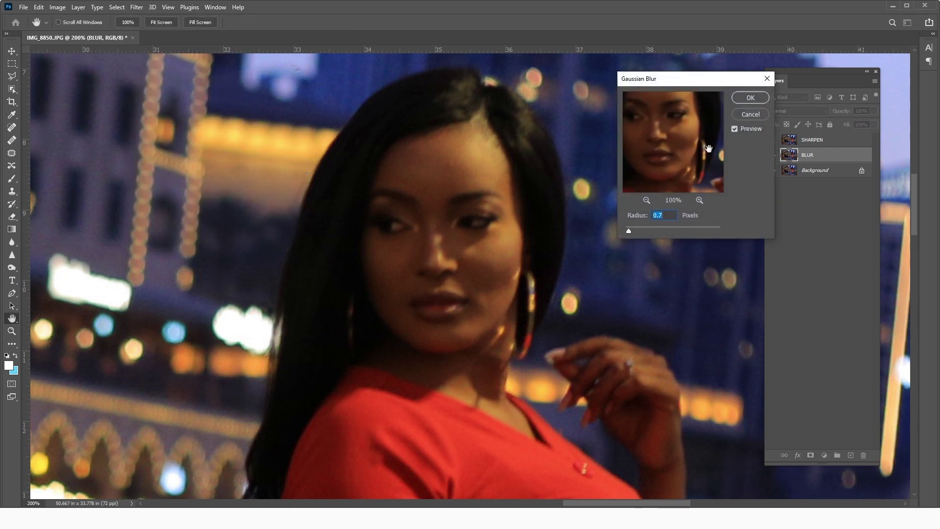
drag(701, 85, 704, 156)
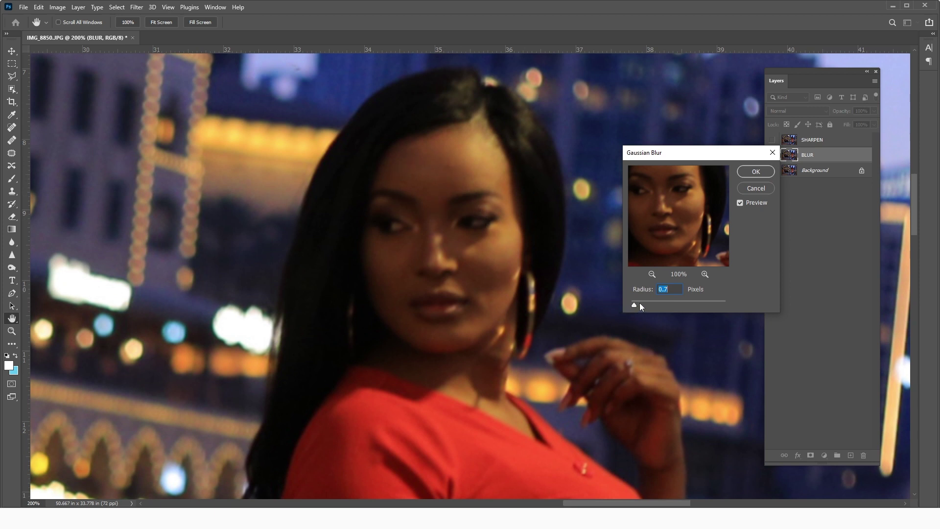
click(639, 304)
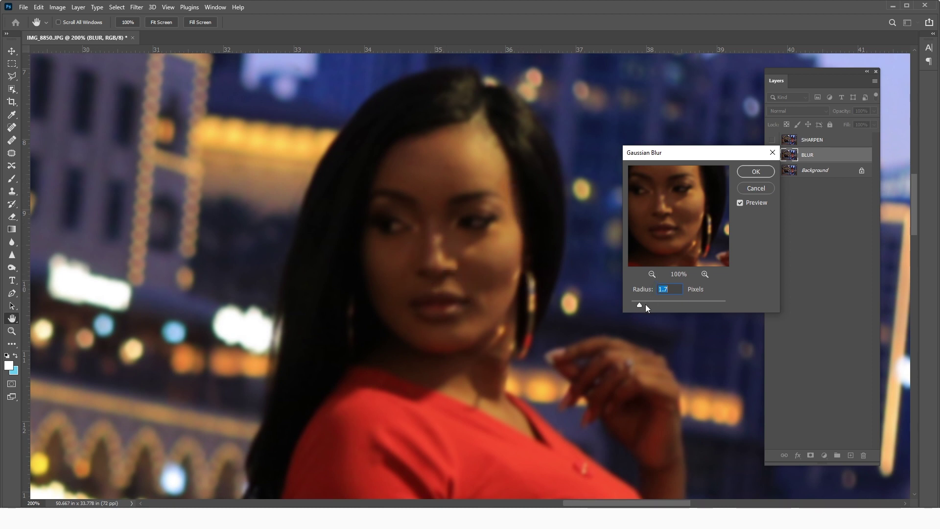
click(646, 305)
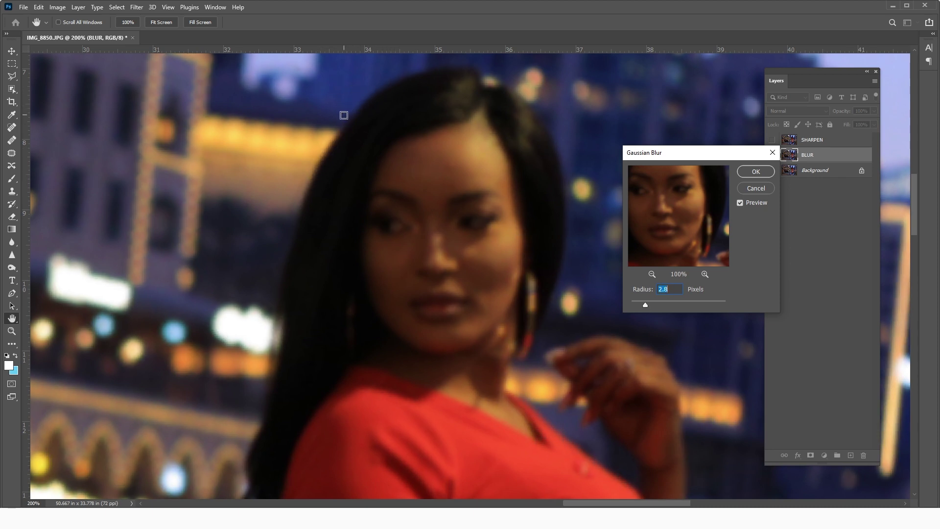
drag(644, 305, 644, 307)
click(753, 172)
Show the SHARPEN layer and run Apply Image on it with the BLUR layer as source, Subtract blending, scale 2 and offset 128
click(772, 141)
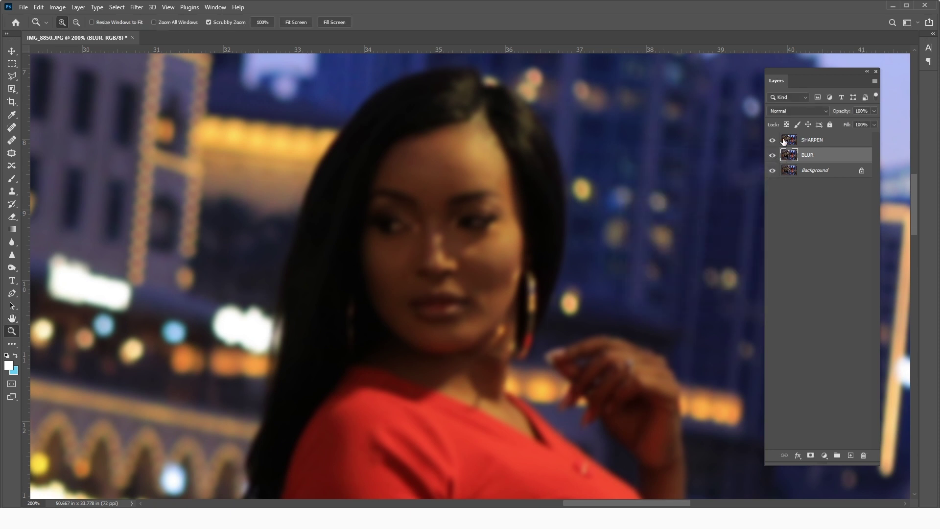
click(827, 140)
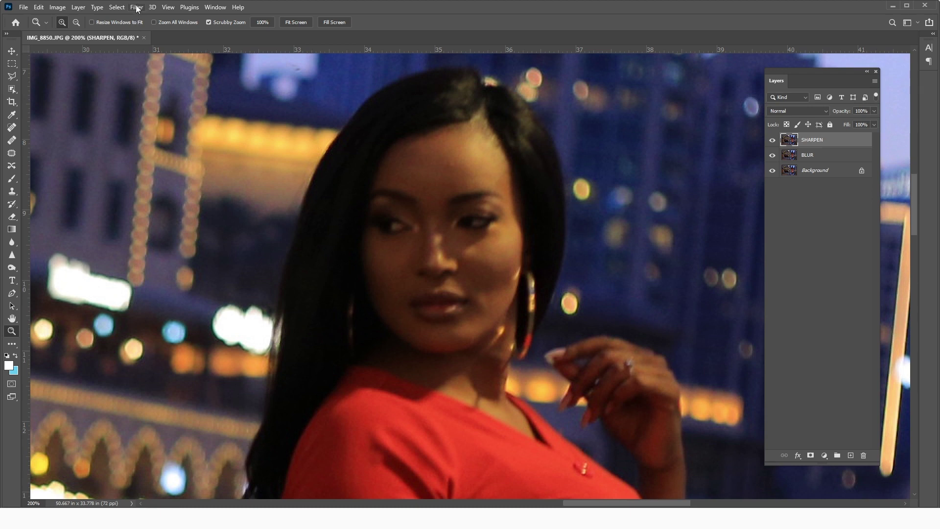
click(57, 7)
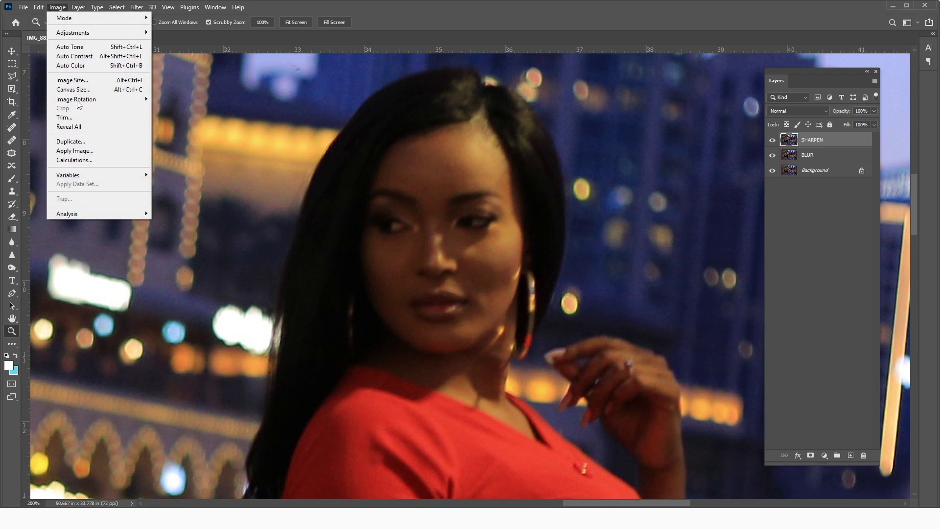
click(84, 153)
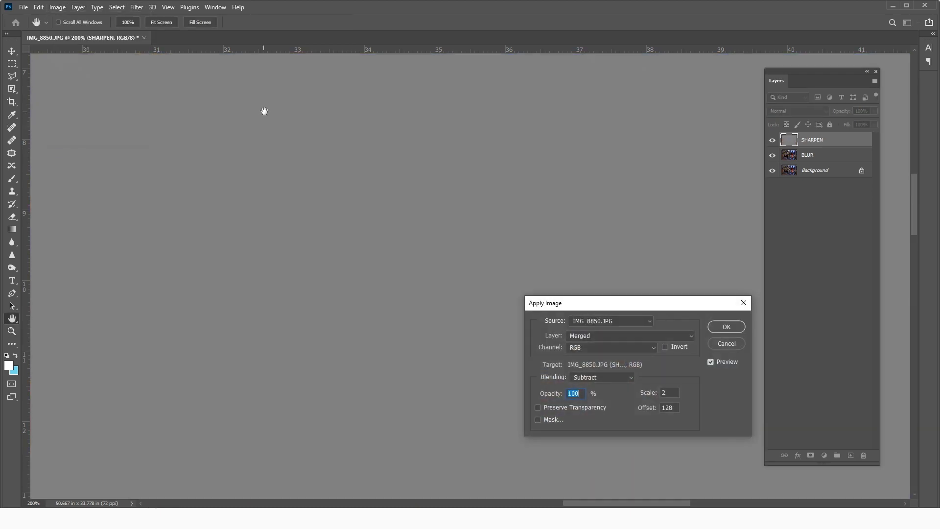
click(689, 339)
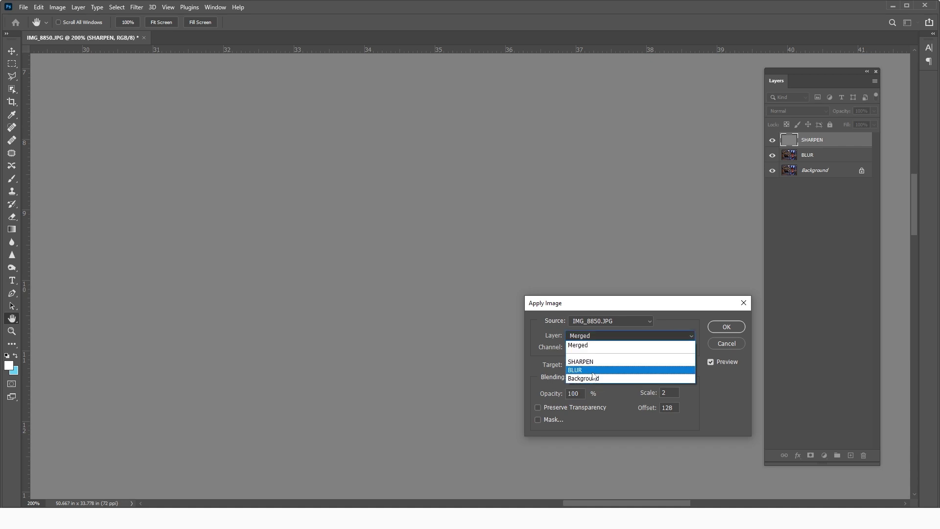
click(601, 374)
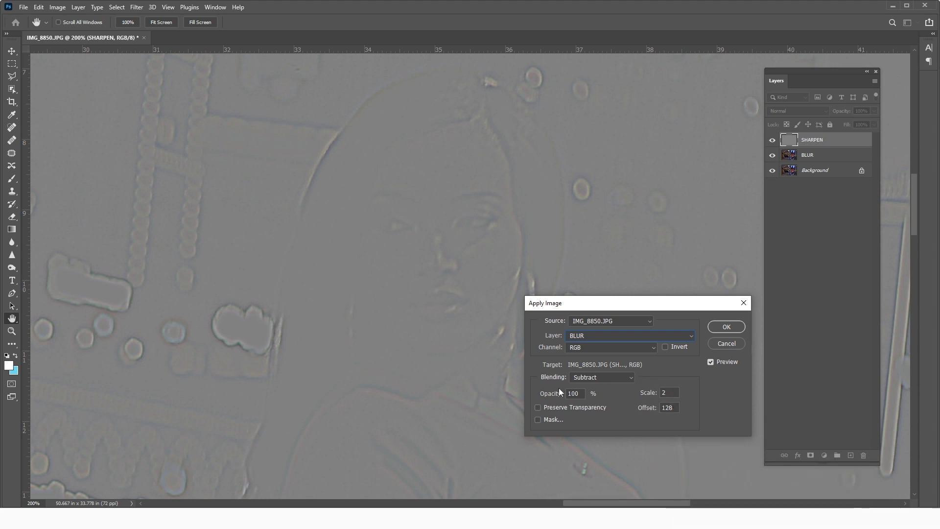
click(726, 328)
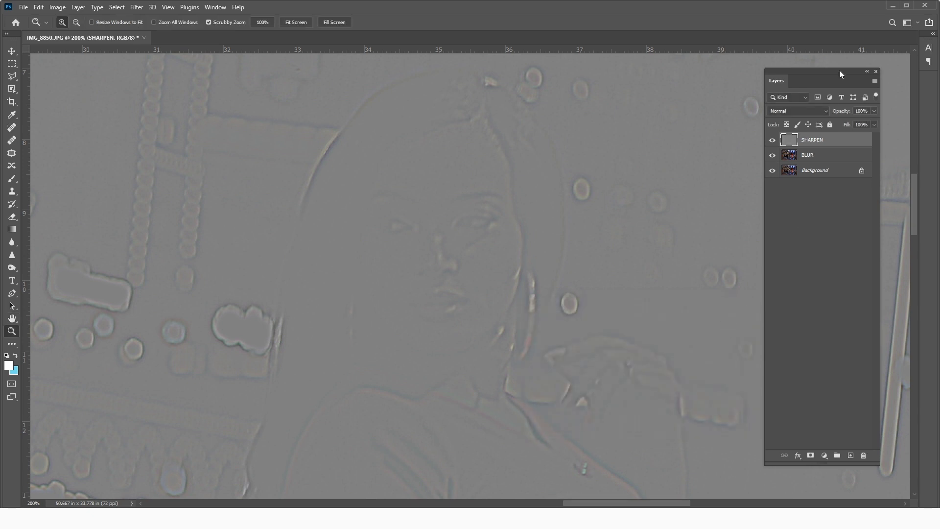
Set the SHARPEN layer's blend mode to Linear Light and reduce the BLUR layer's opacity to 0%
click(825, 114)
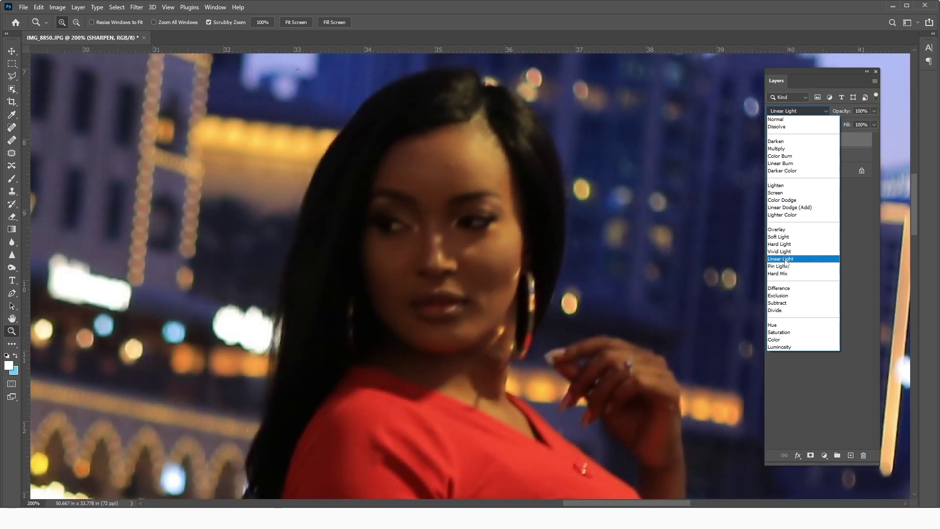
click(784, 259)
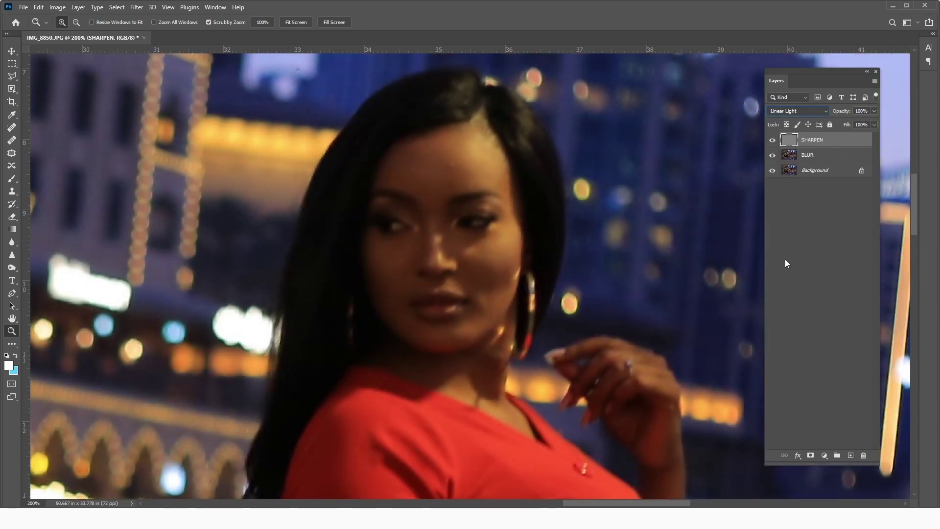
click(822, 158)
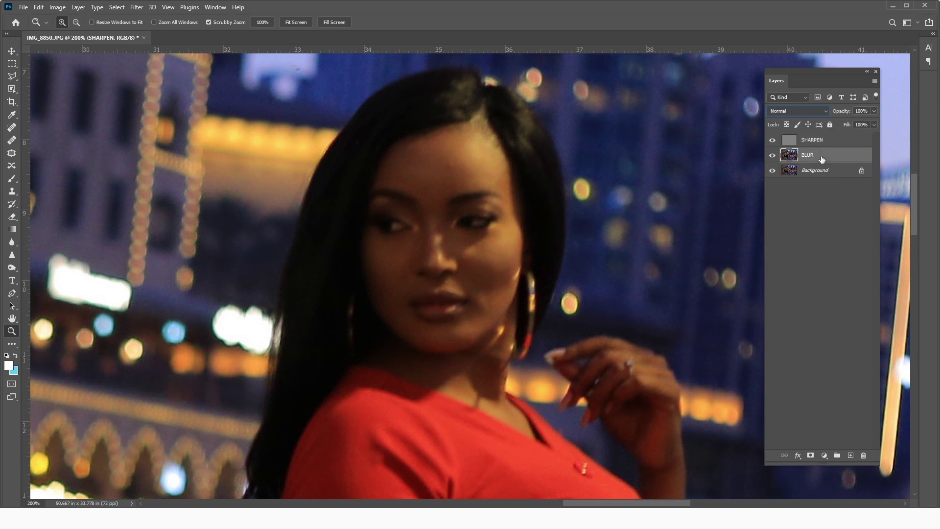
click(874, 111)
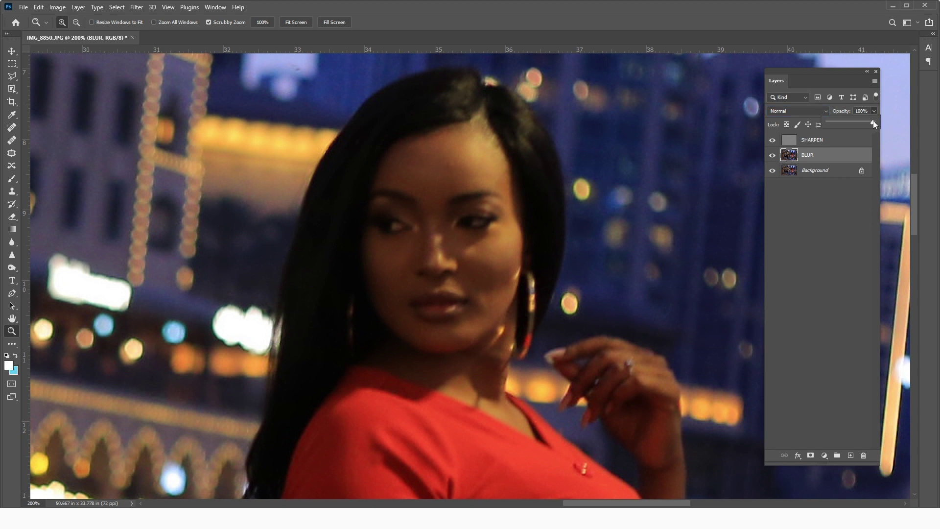
drag(874, 124, 828, 123)
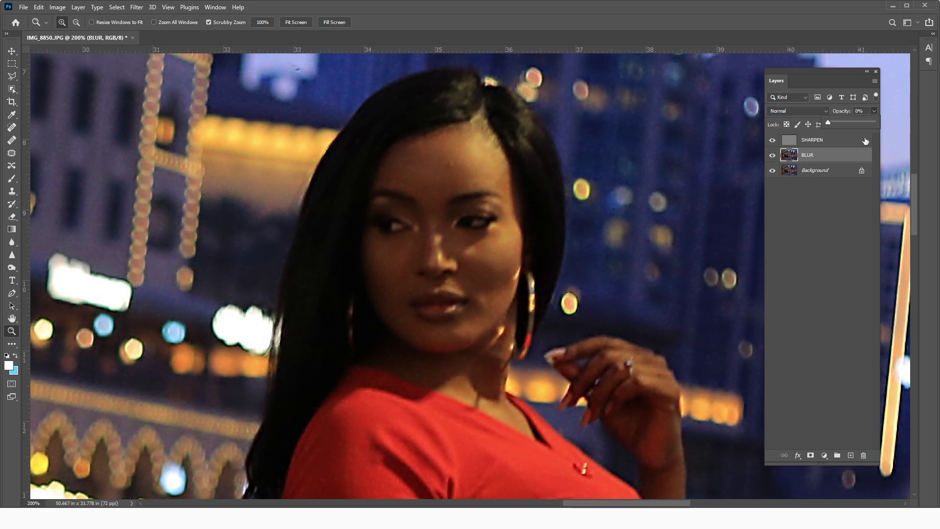
Toggle the SHARPEN layer's visibility to compare the photo with and without the sharpening
click(771, 141)
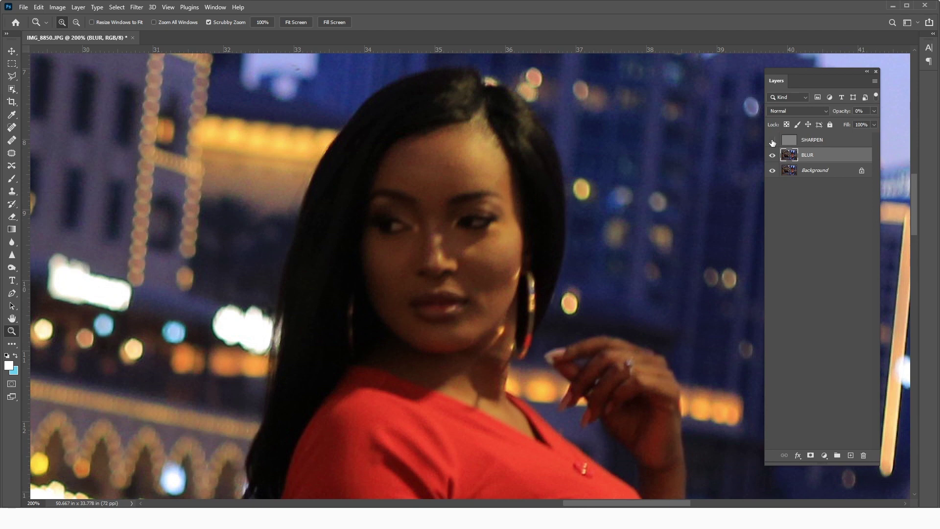
click(772, 141)
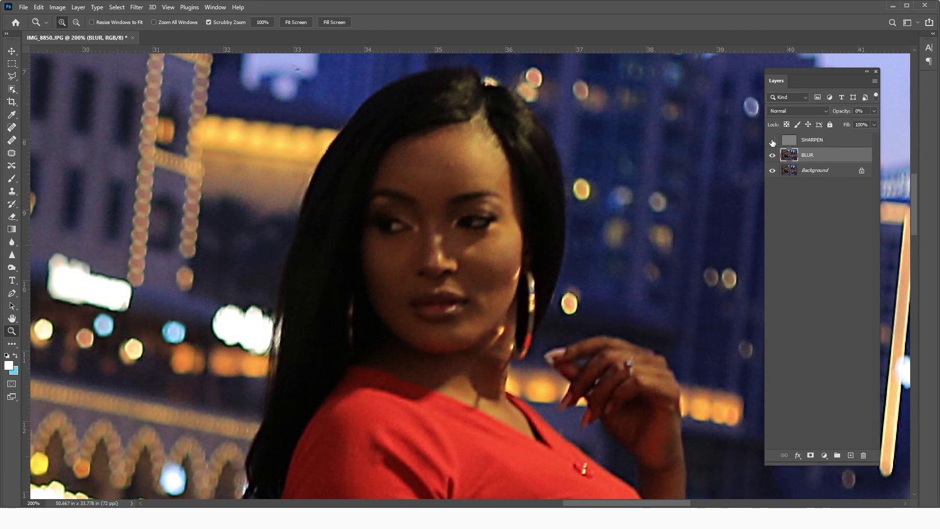
click(772, 141)
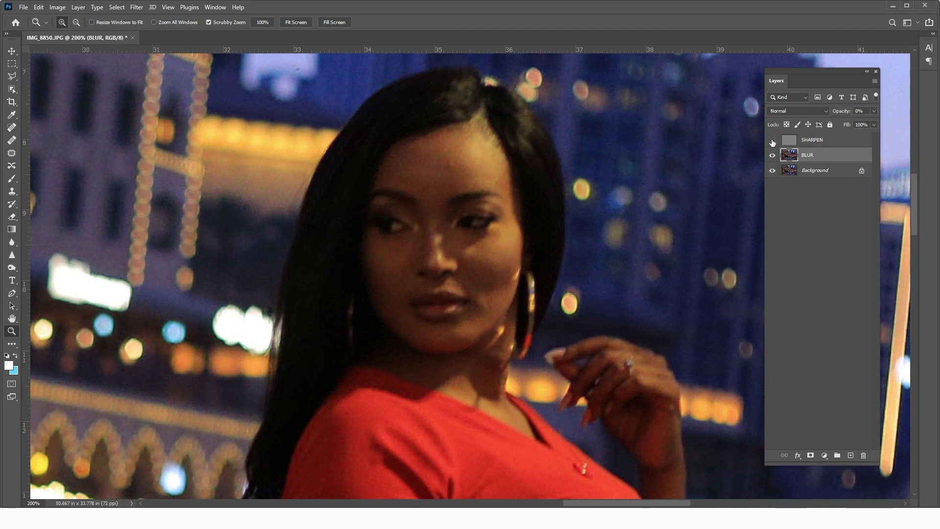
click(772, 142)
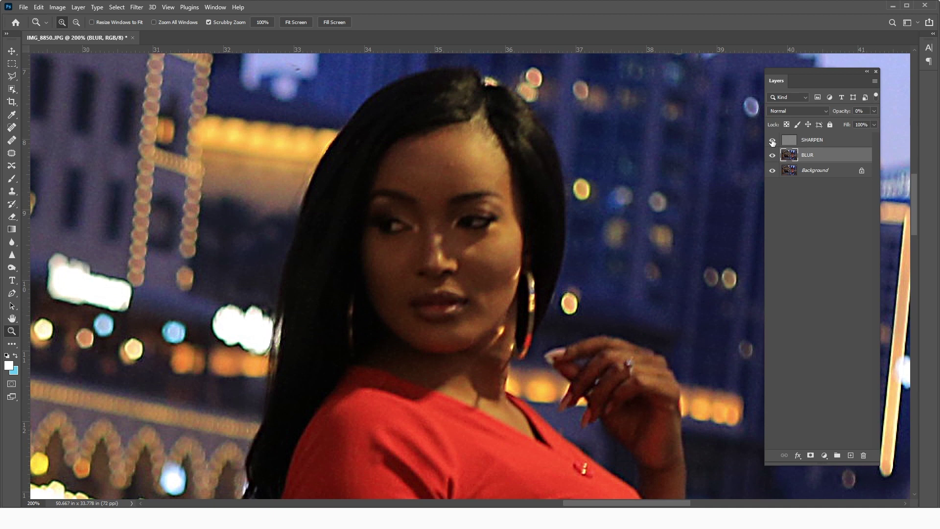
Stamp all visible layers into a new layer above SHARPEN and rename it as DETAILS
click(817, 140)
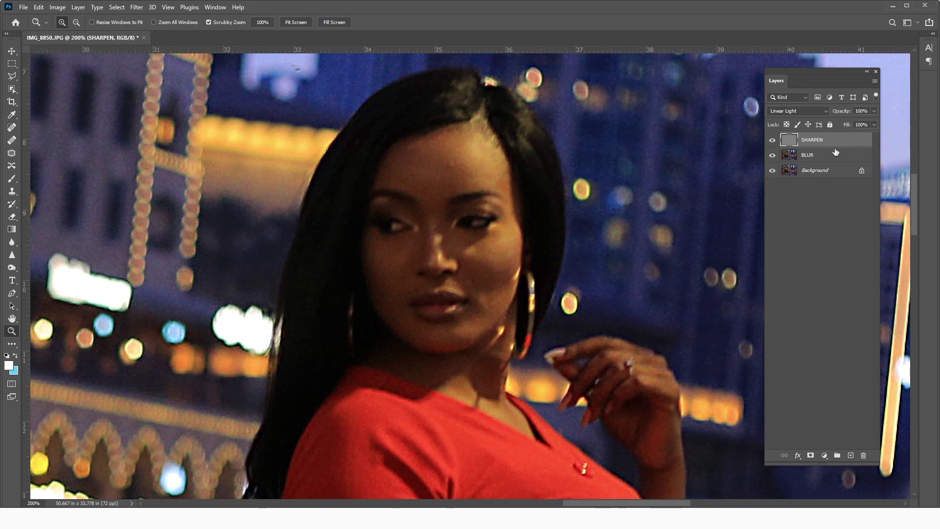
drag(836, 152, 835, 146)
drag(835, 146, 835, 146)
key(ctrl+shift+alt+e)
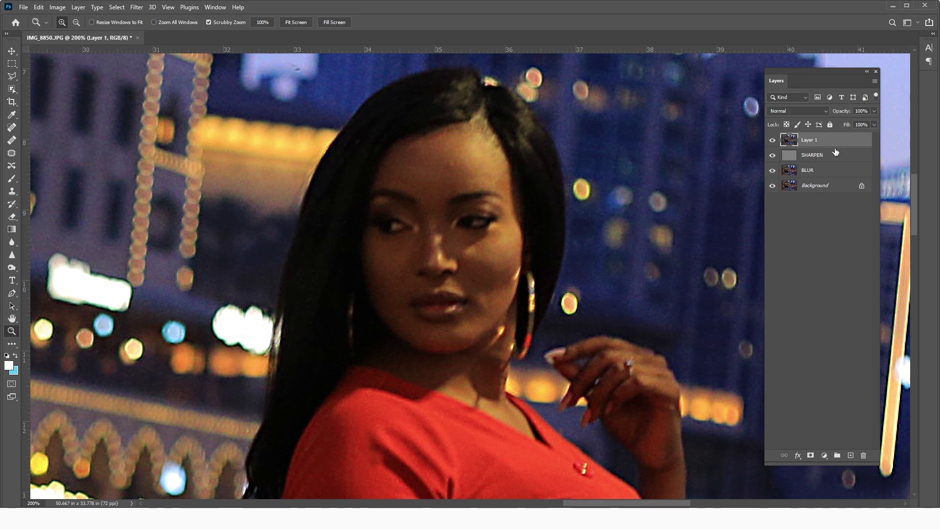
double_click(808, 142)
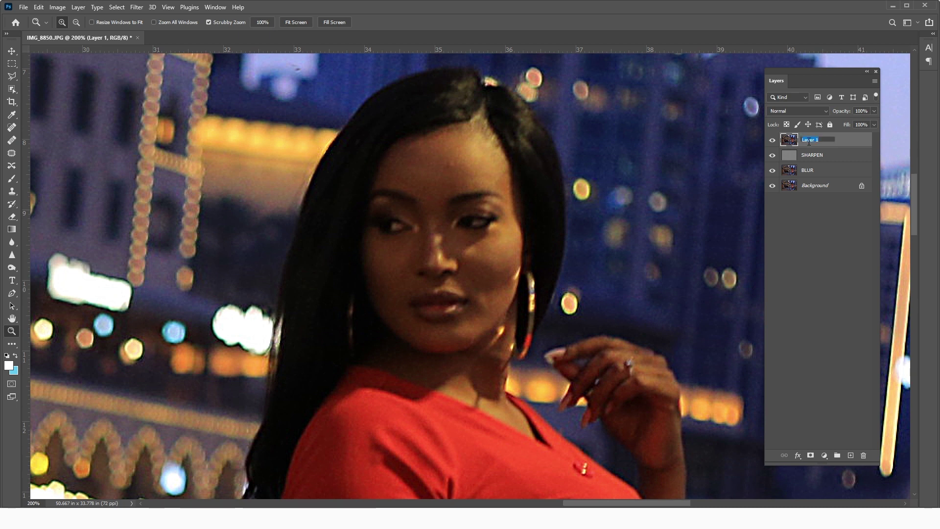
text(DETAILS)
key(Return)
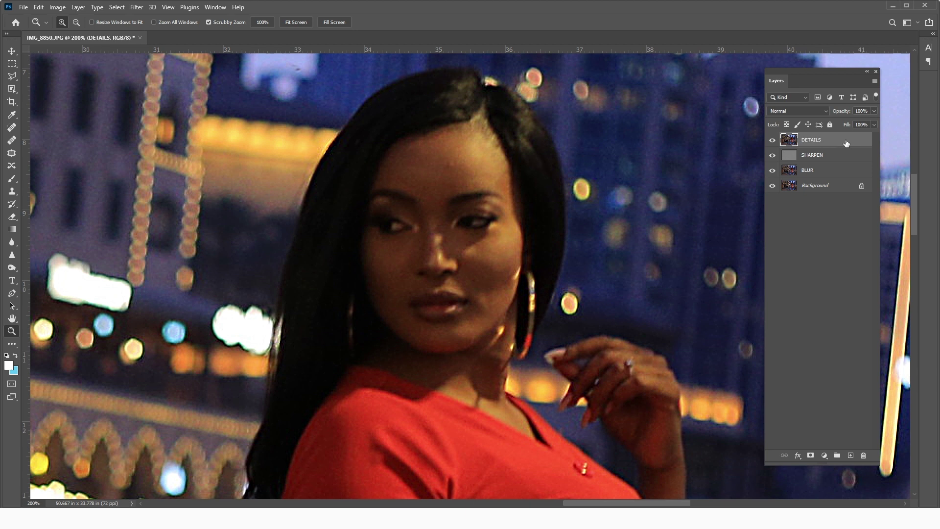
Duplicate the DETAILS layer, hide the copy and rename the original layer as DETAILS BLUR
drag(845, 143, 850, 455)
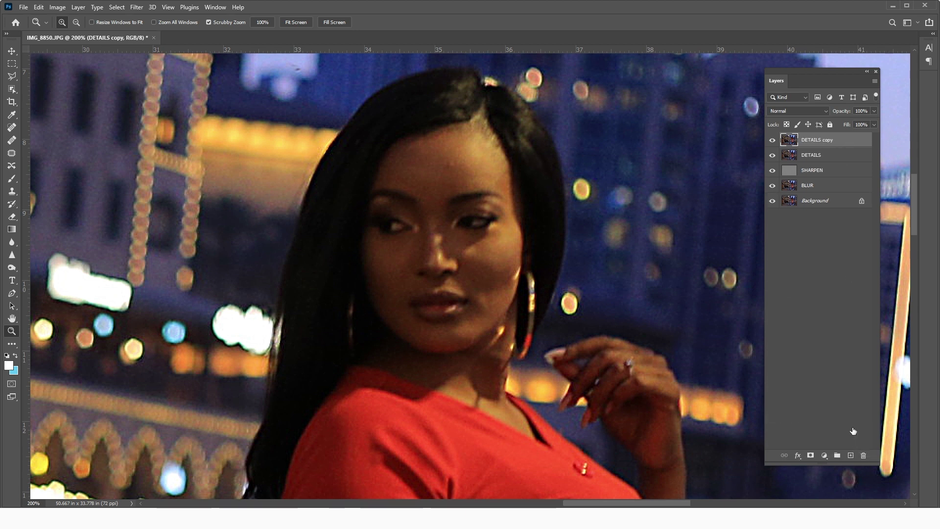
click(773, 140)
click(810, 154)
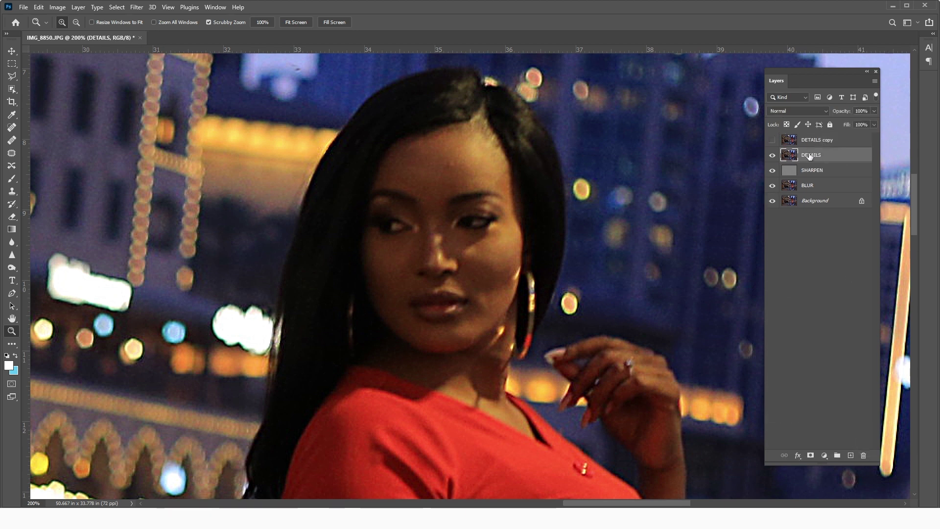
double_click(809, 155)
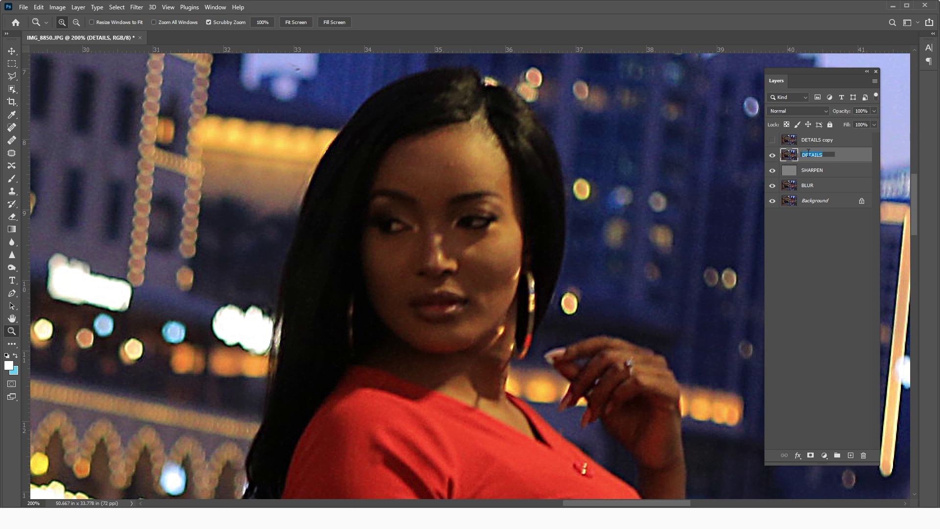
click(826, 153)
Rename the hidden DETAILS copy layer as SHARPEN SKIN
click(818, 143)
double_click(806, 141)
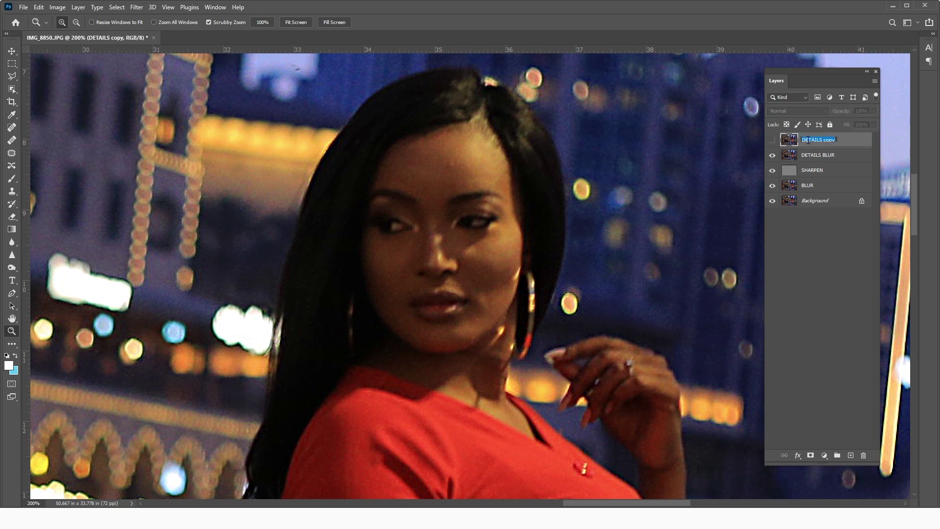
text(SHARPEN SKIN)
key(Return)
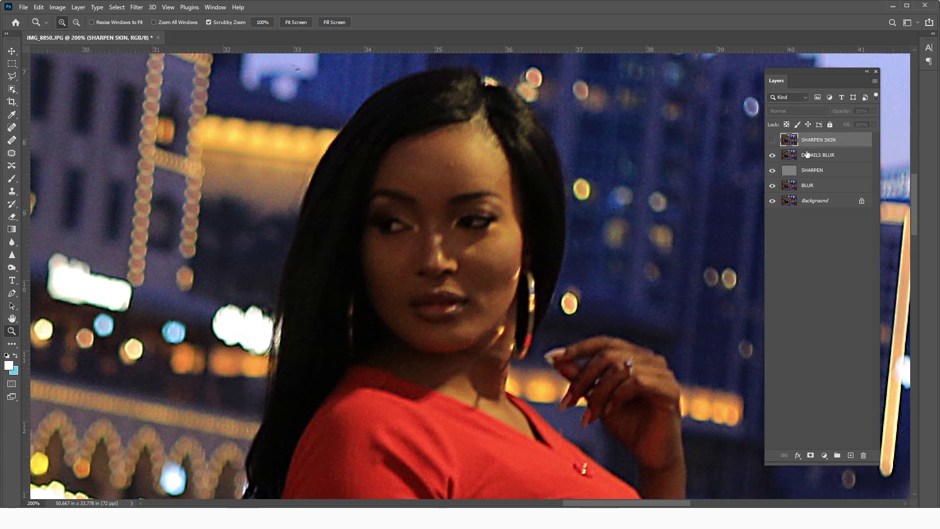
With SHARPEN SKIN hidden, apply a Gaussian Blur with a radius of 1.1 pixels to the DETAILS BLUR layer
click(772, 141)
click(824, 155)
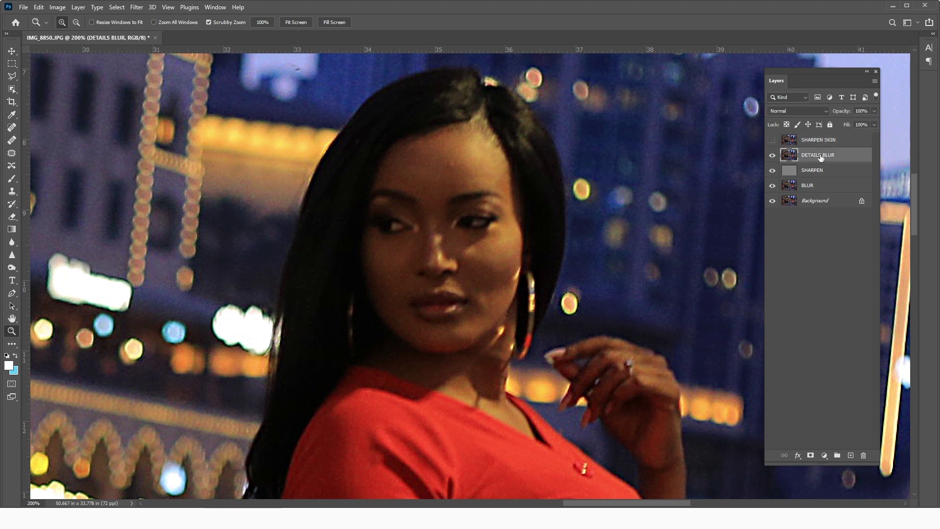
click(136, 8)
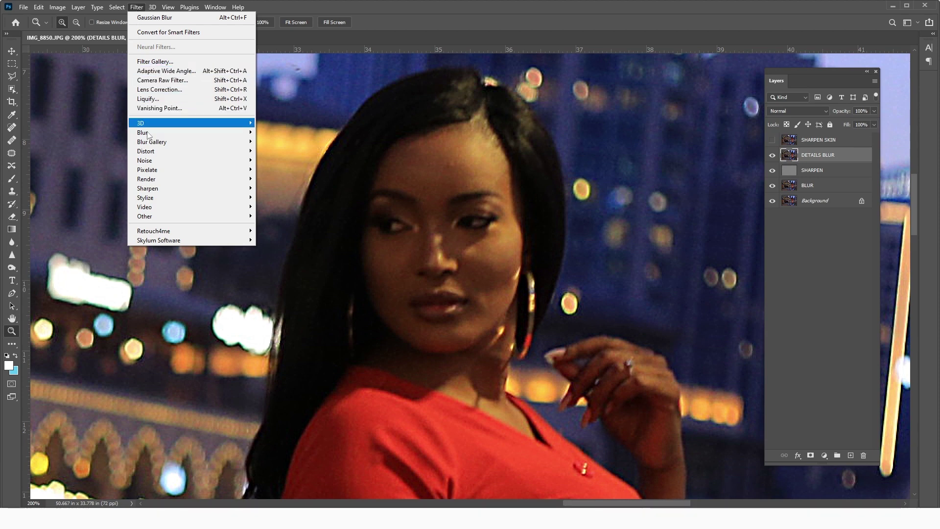
mouse_move(147, 133)
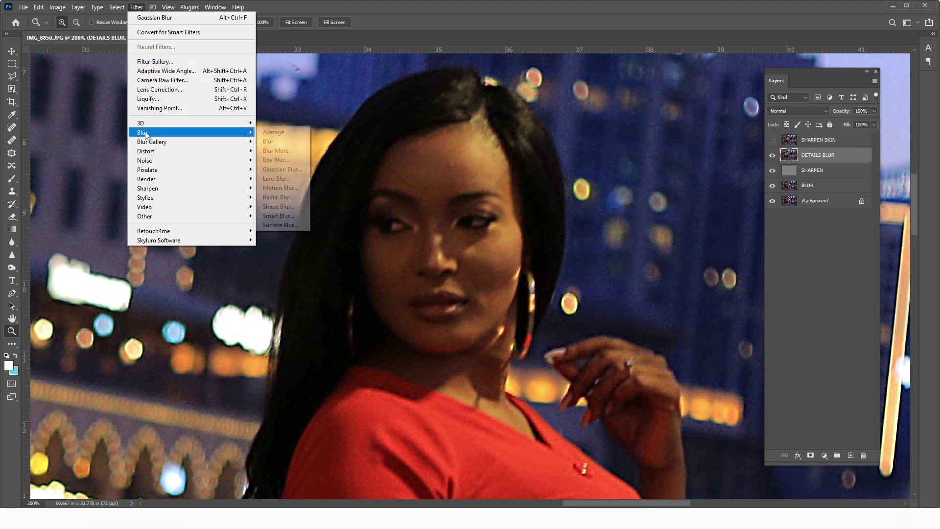
click(282, 169)
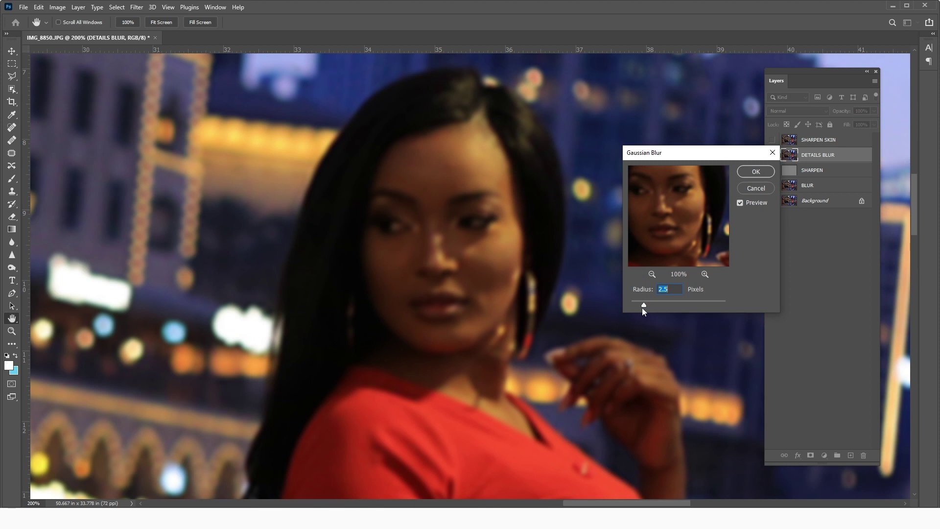
drag(642, 308, 615, 304)
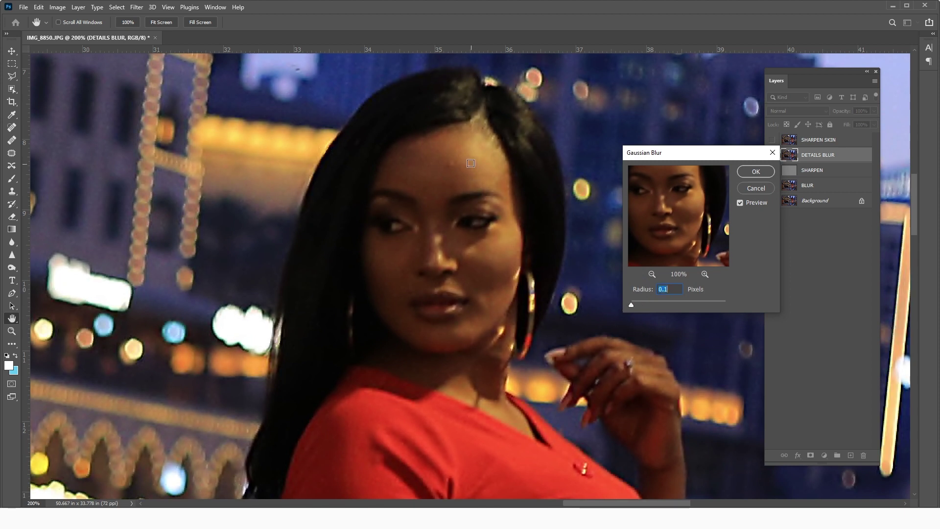
click(456, 157)
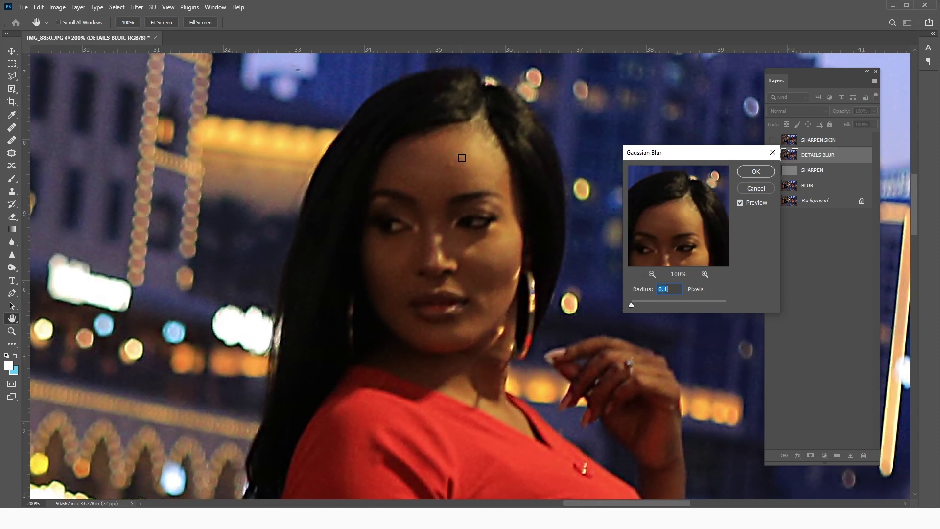
click(705, 273)
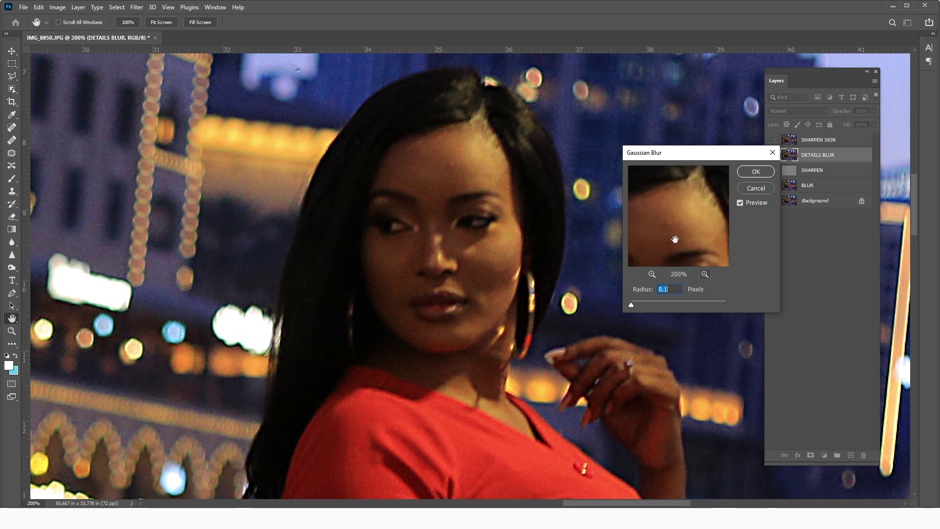
click(704, 274)
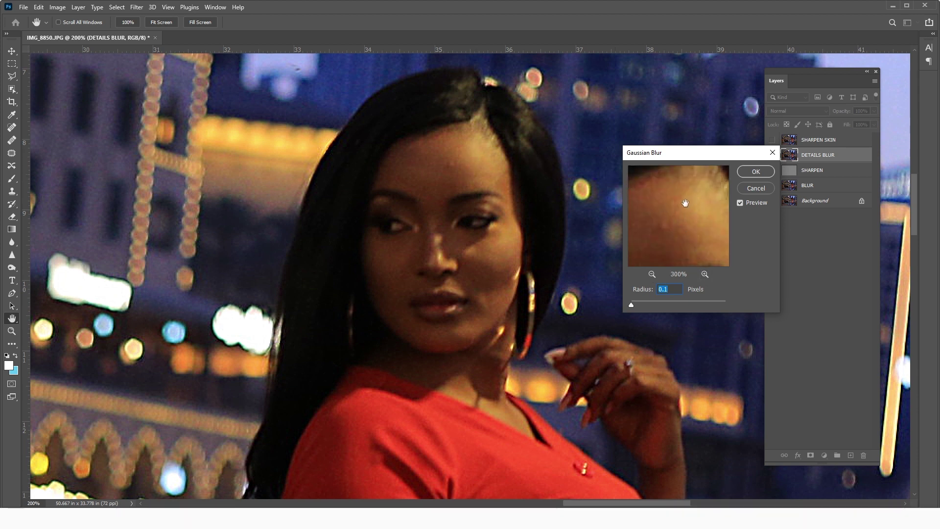
click(634, 303)
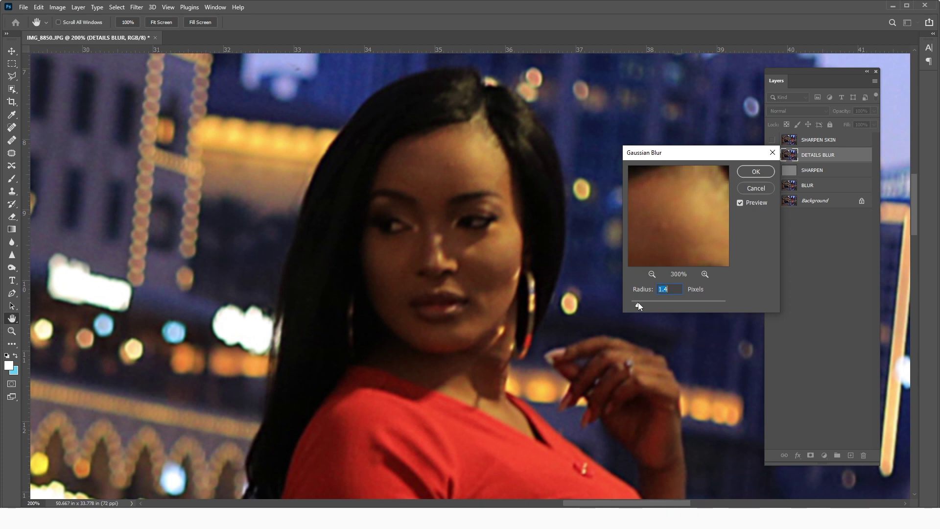
click(639, 303)
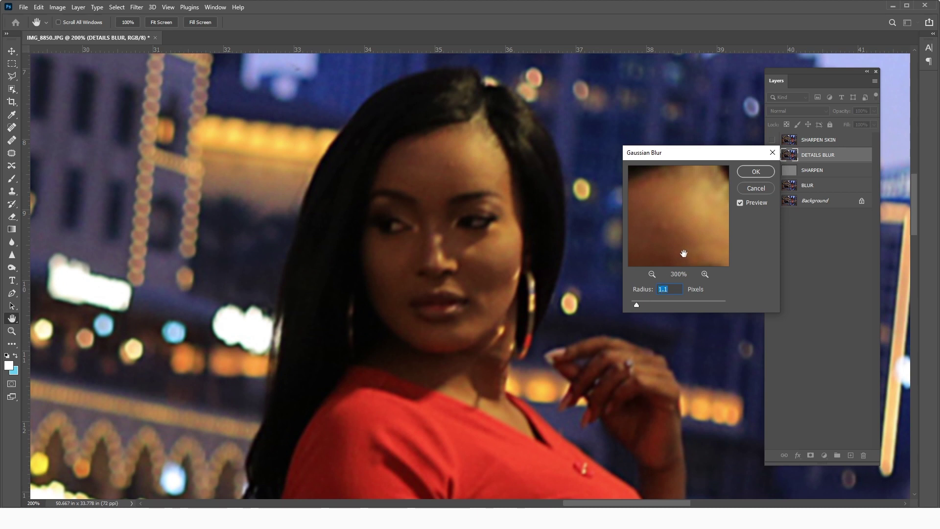
click(748, 174)
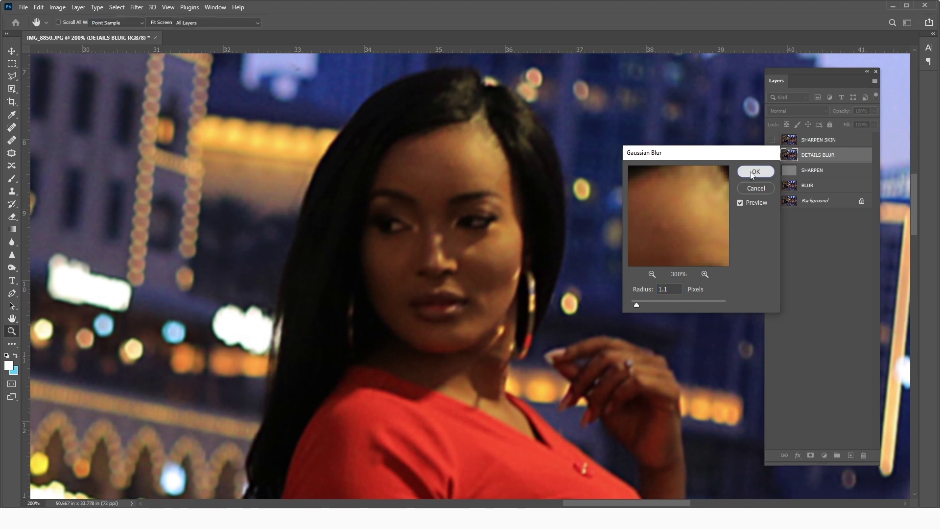
Show SHARPEN SKIN and run Apply Image on it with the DETAILS BLUR layer as source, Subtract blending, scale 2 and offset 128
click(773, 142)
click(803, 139)
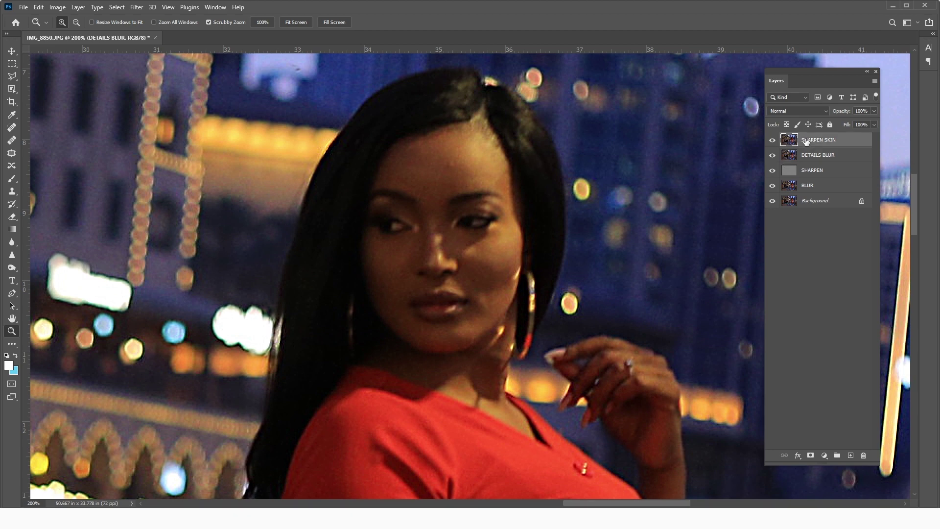
click(57, 7)
click(96, 154)
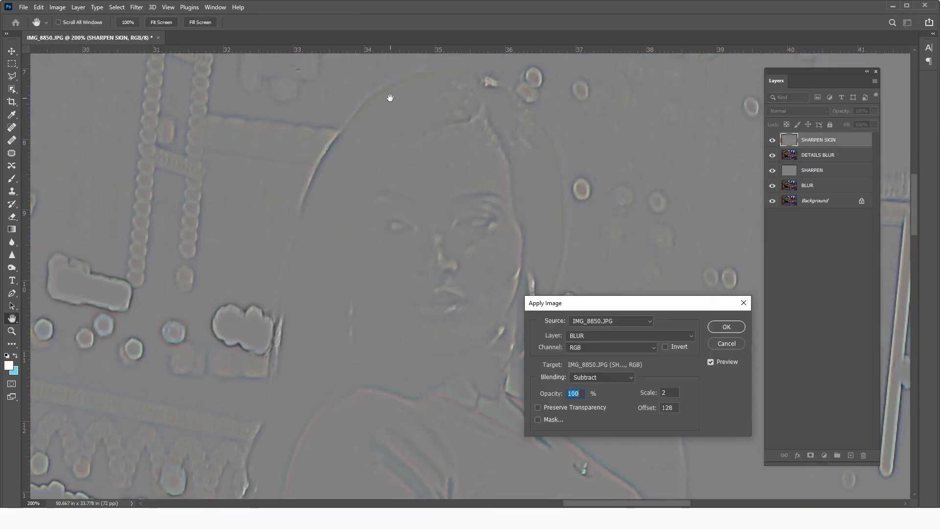
drag(671, 304, 424, 100)
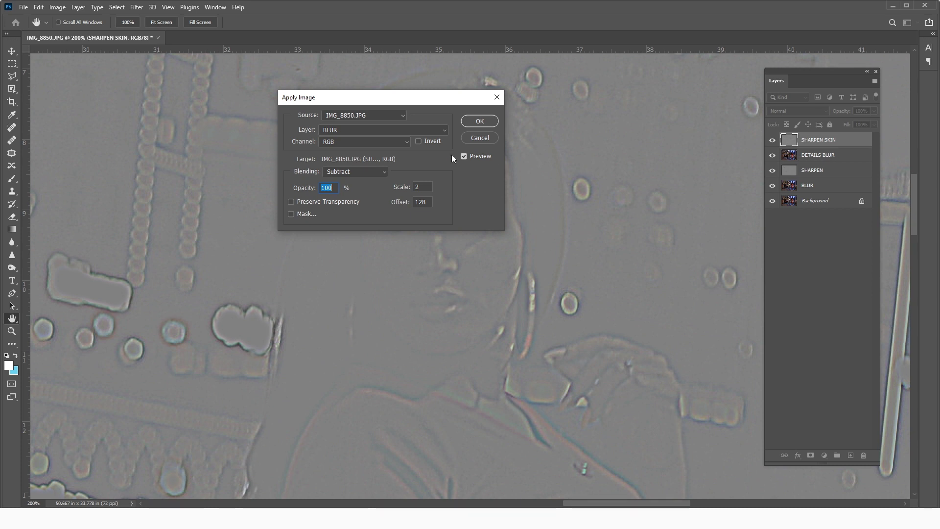
click(443, 131)
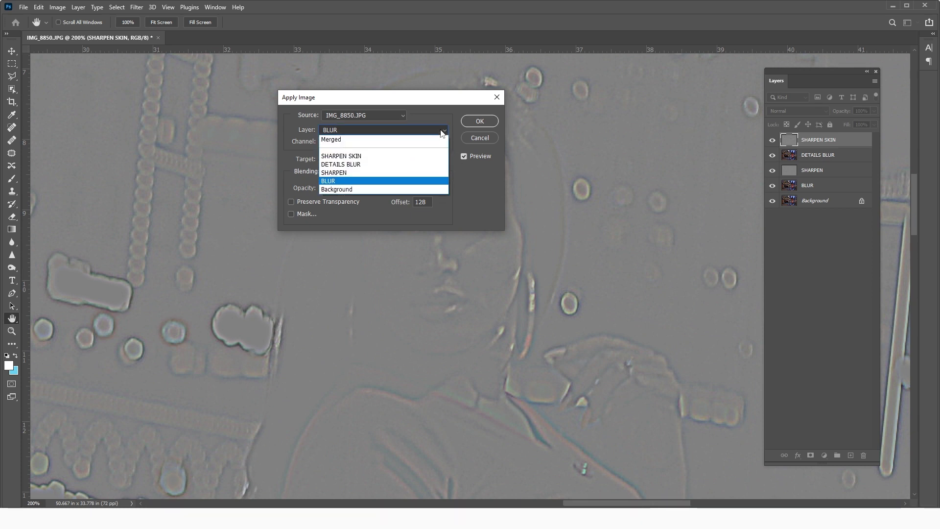
click(341, 165)
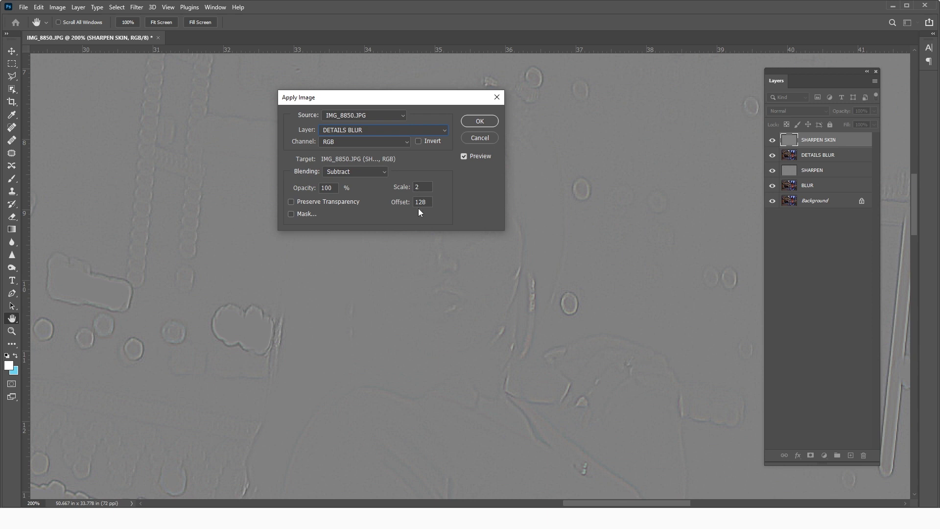
click(383, 176)
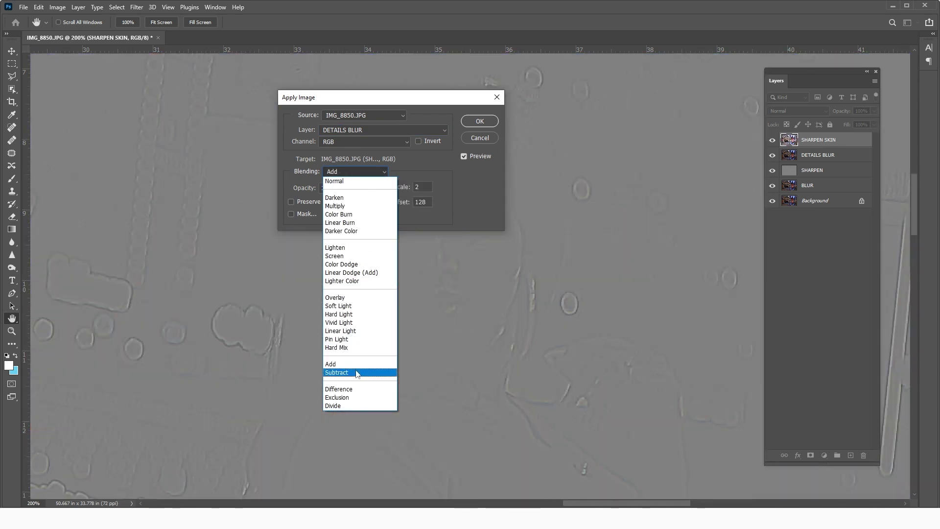
click(356, 372)
click(480, 122)
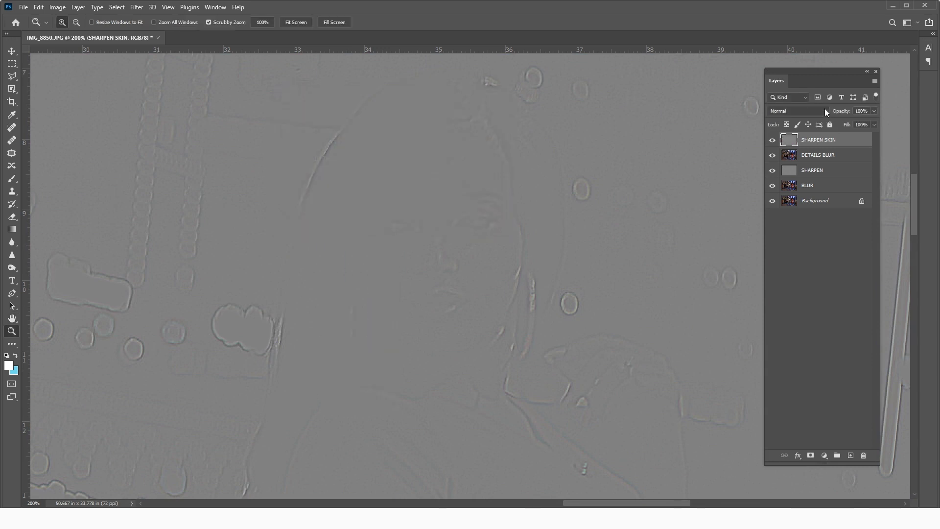
Set the SHARPEN SKIN layer's blend mode to Linear Light and reduce the DETAILS BLUR layer's opacity to 0%
click(824, 109)
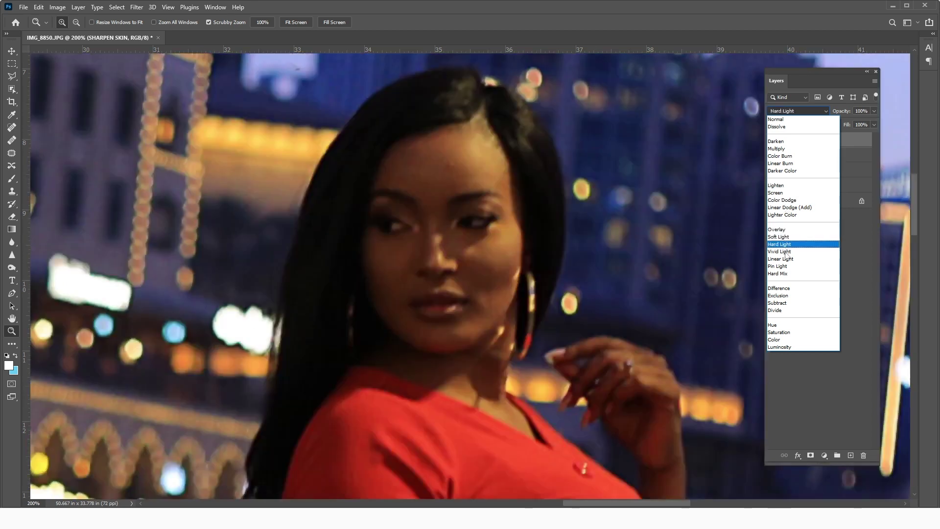
click(784, 259)
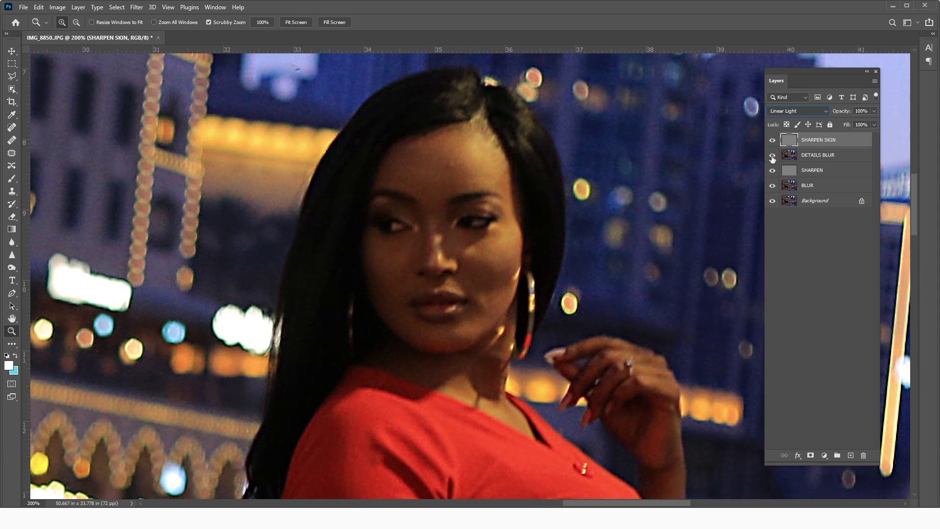
click(819, 156)
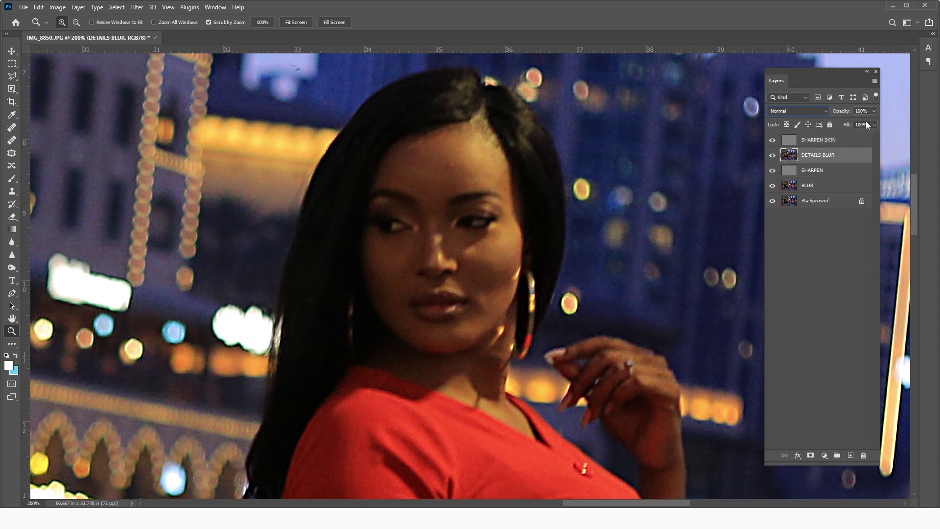
drag(874, 112, 597, 227)
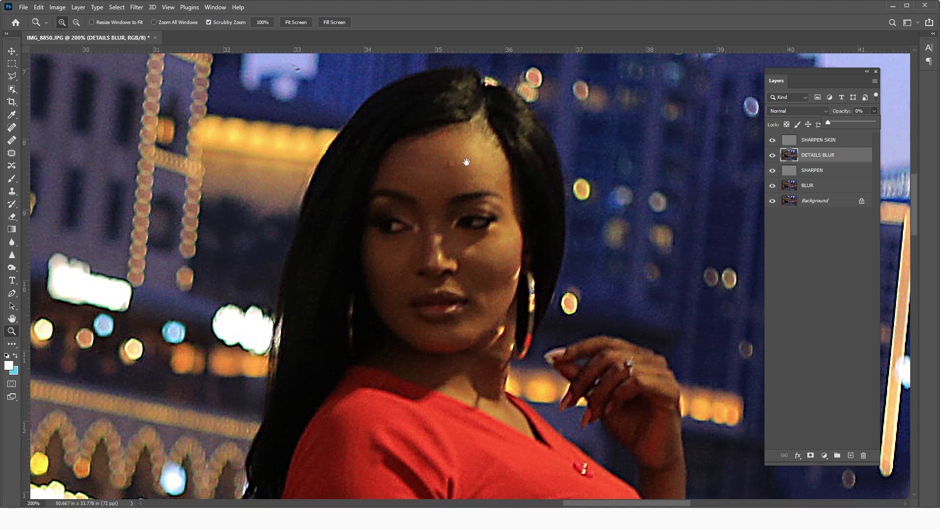
drag(465, 163, 462, 188)
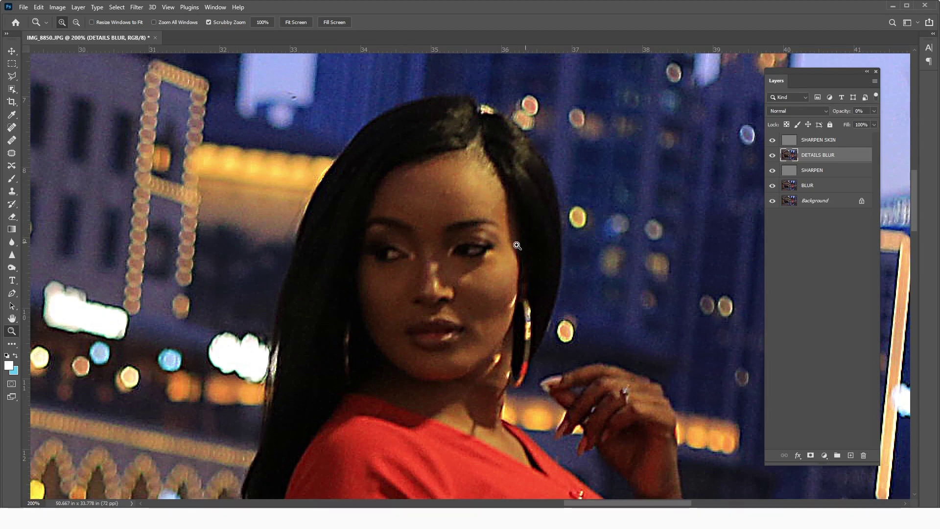
Stamp all visible layers into a new layer above SHARPEN SKIN and open it in the Camera Raw Filter
click(826, 142)
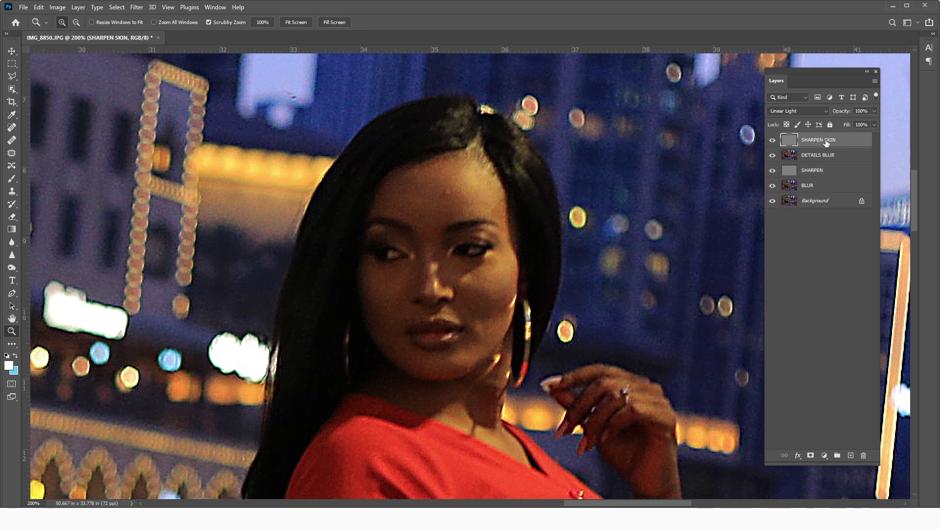
key(ctrl+alt+shift+e)
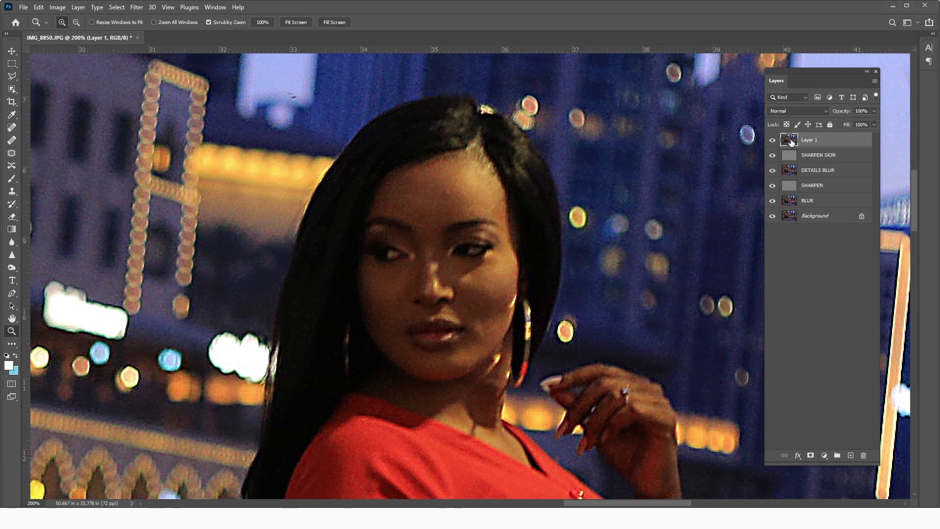
click(137, 7)
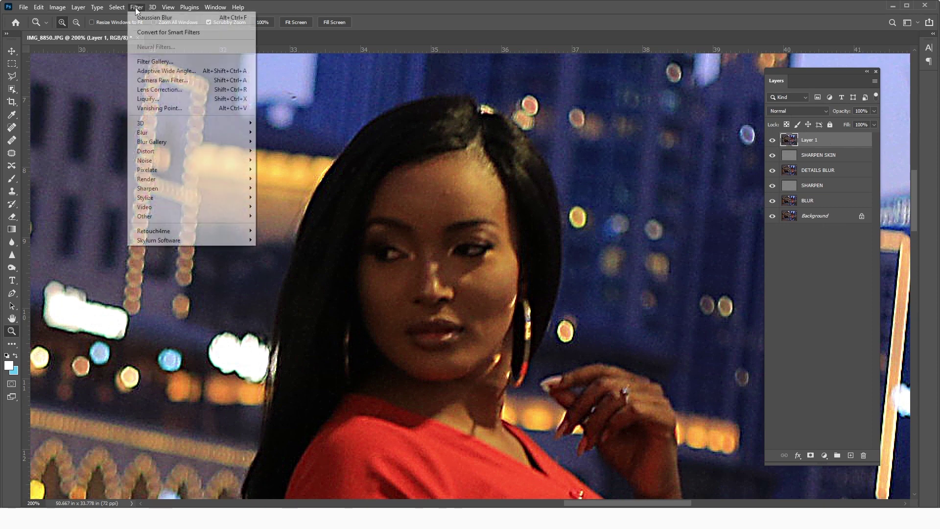
click(163, 80)
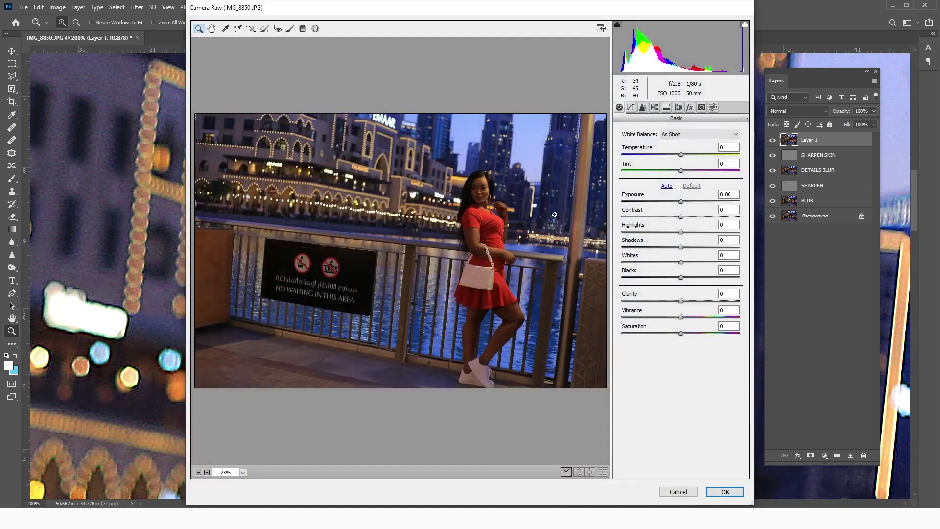
In the Camera Raw detail settings, raise the Color noise reduction to about 33 to remove the color noise in the face, and apply the filter
drag(461, 167, 521, 234)
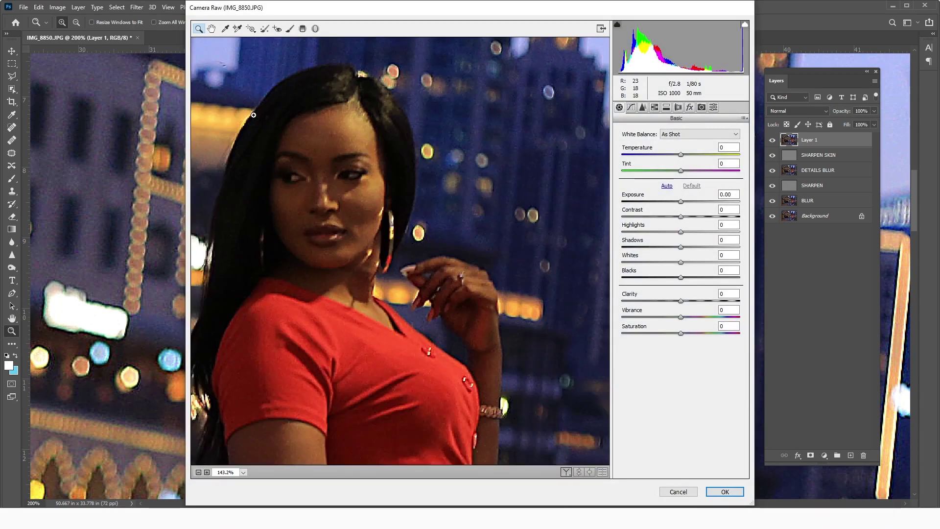
click(417, 254)
drag(414, 229, 518, 211)
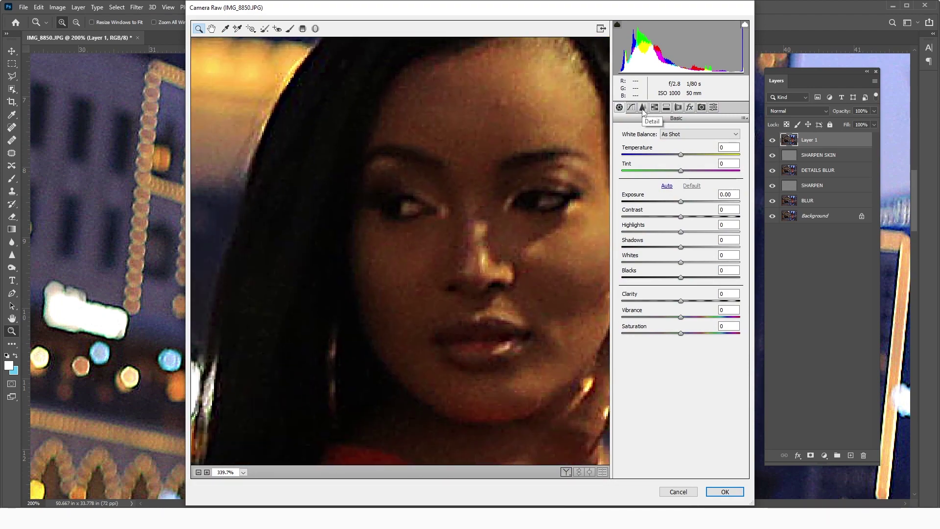
click(642, 108)
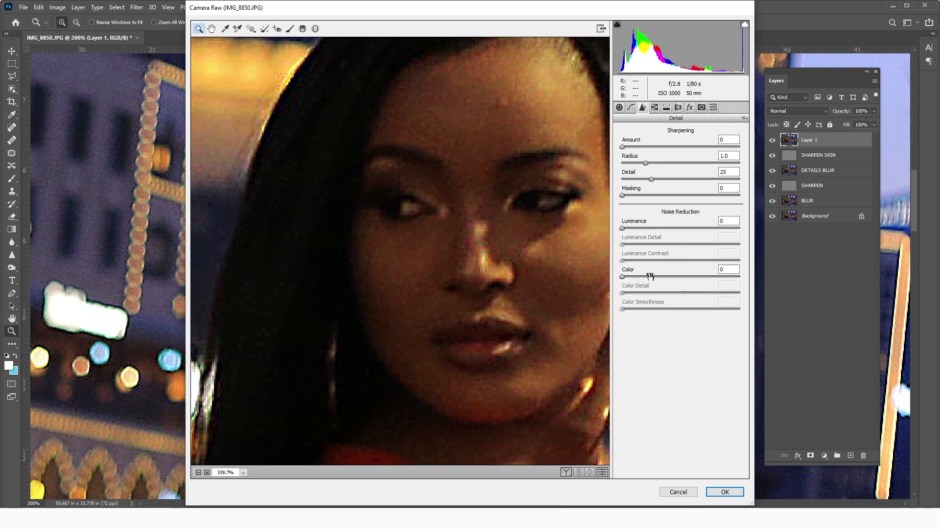
drag(622, 276, 550, 252)
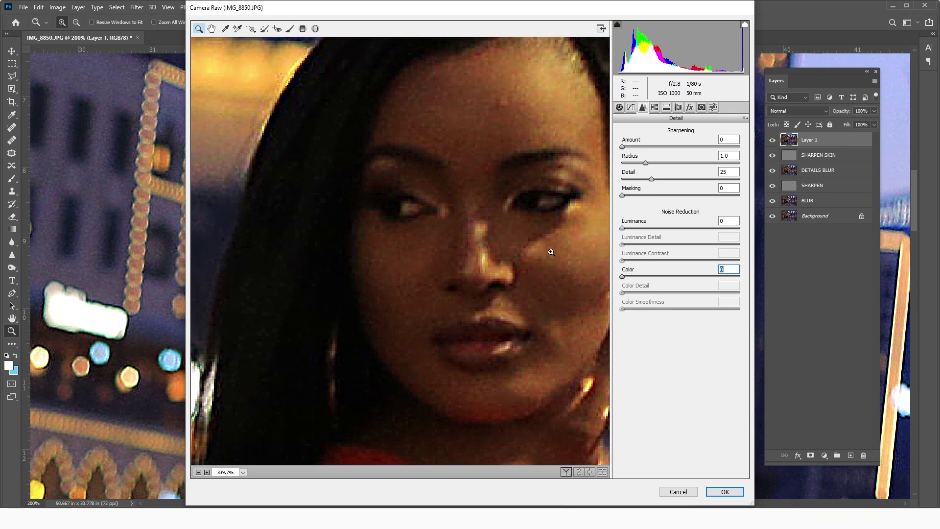
click(622, 277)
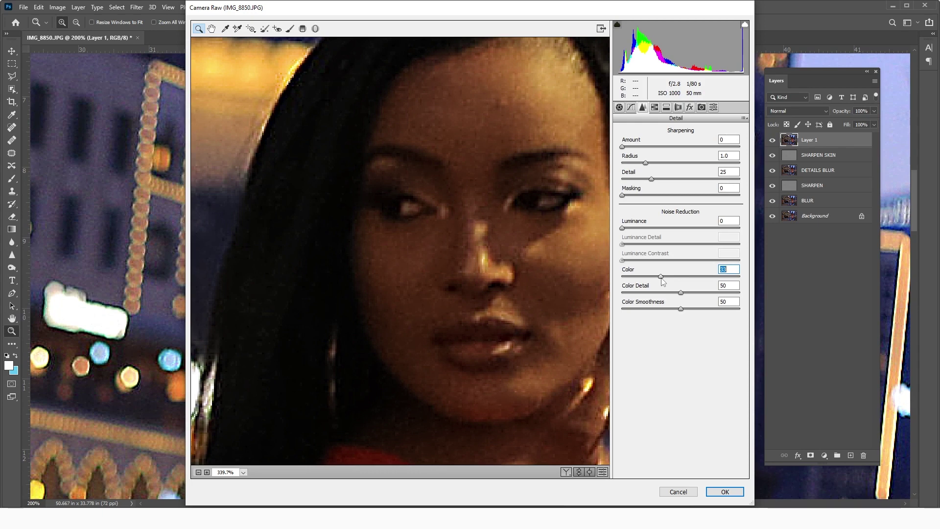
drag(665, 281, 671, 282)
click(725, 491)
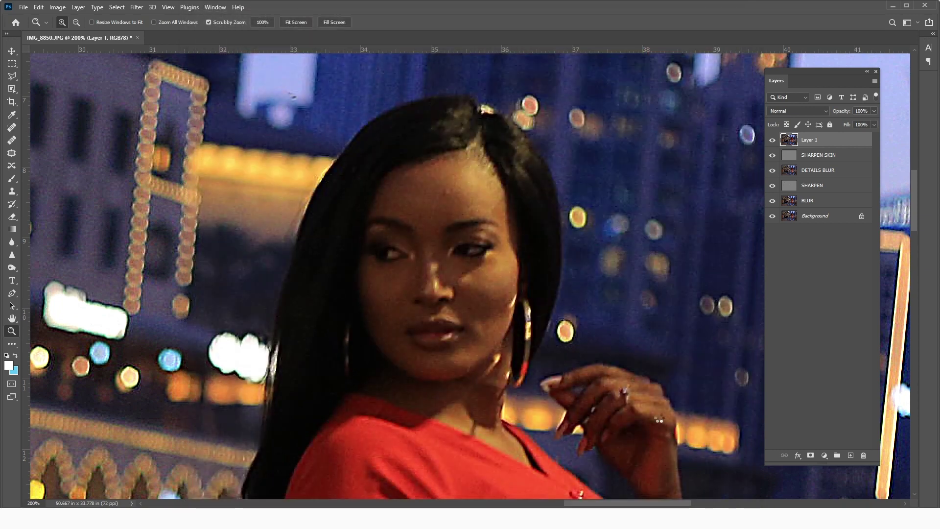
Select all layers from Layer 1 through BLUR, leaving out Background, and combine them into one layer group
alt+click(433, 251)
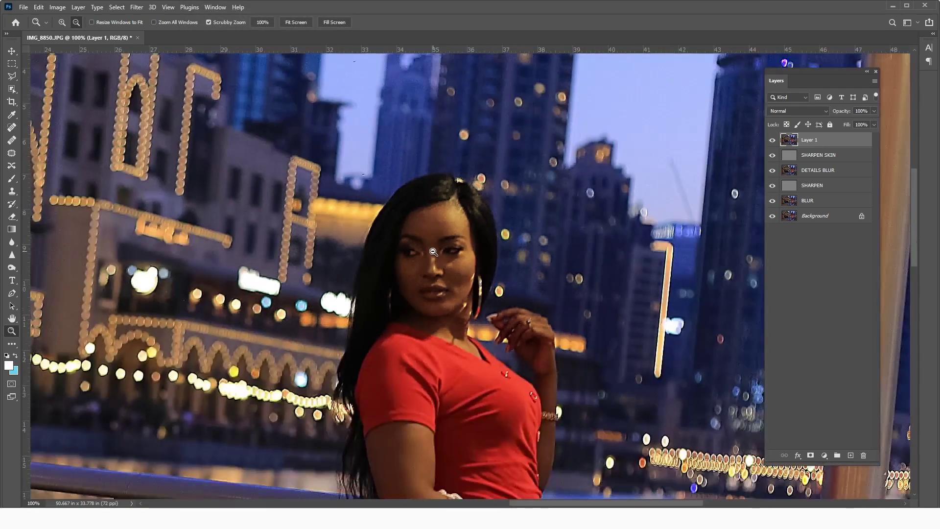
shift+click(836, 203)
drag(836, 203, 837, 455)
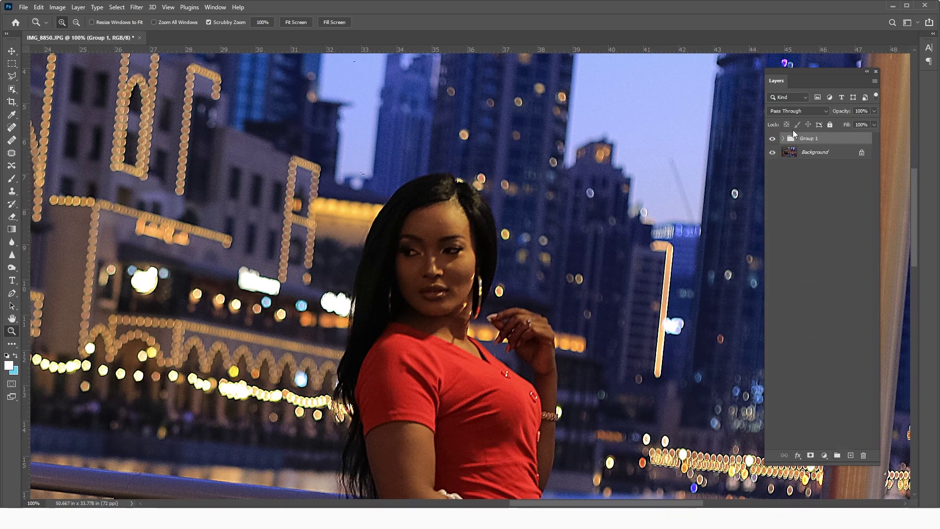
Compare the woman's face with the sharpening group hidden and shown, leave the group visible, and check the sharpened photo at lower magnifications
click(444, 251)
click(772, 139)
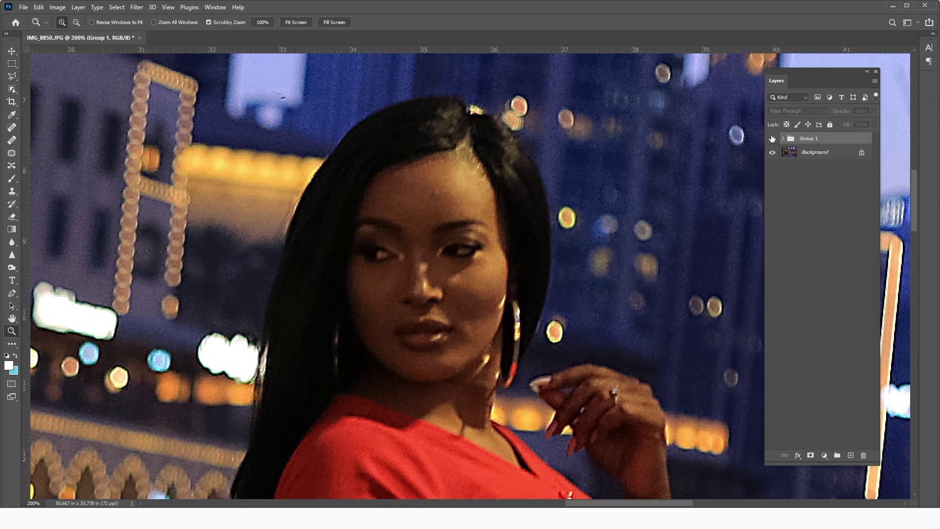
click(772, 139)
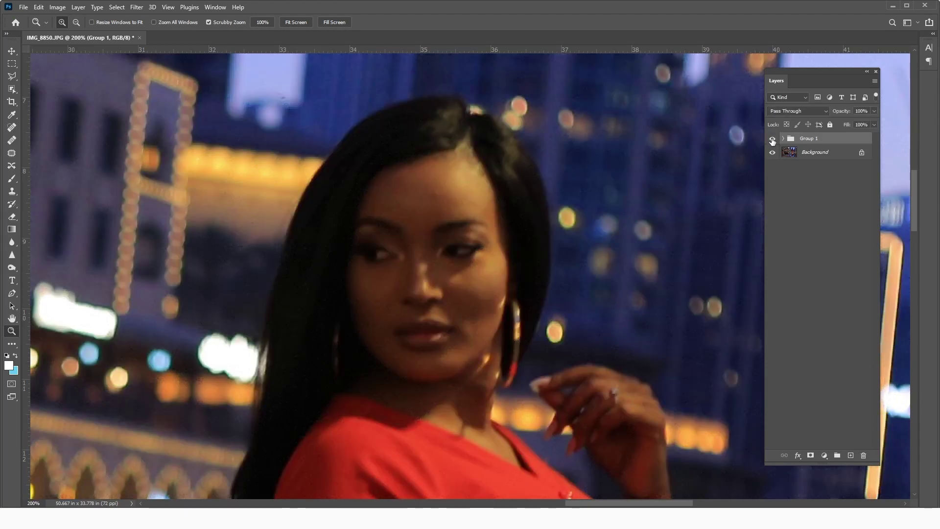
click(772, 139)
click(771, 140)
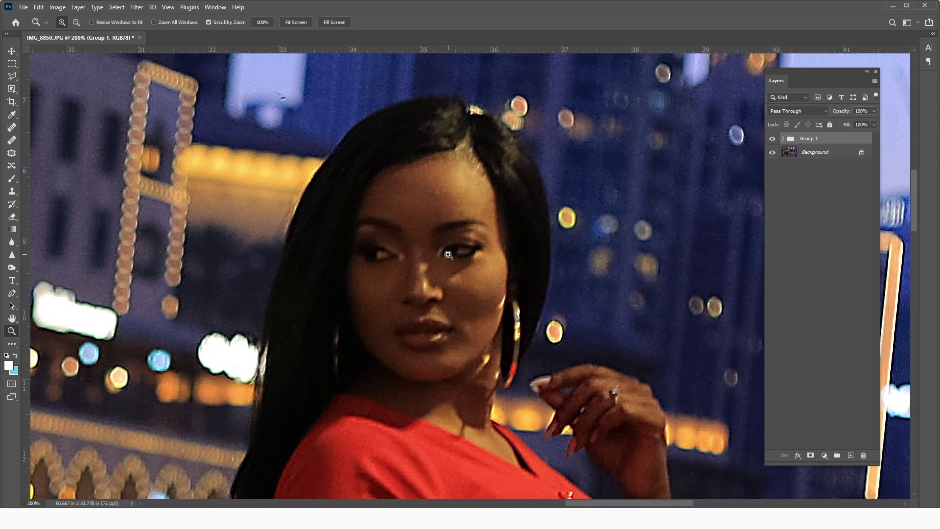
alt+click(380, 244)
alt+click(381, 243)
alt+click(381, 244)
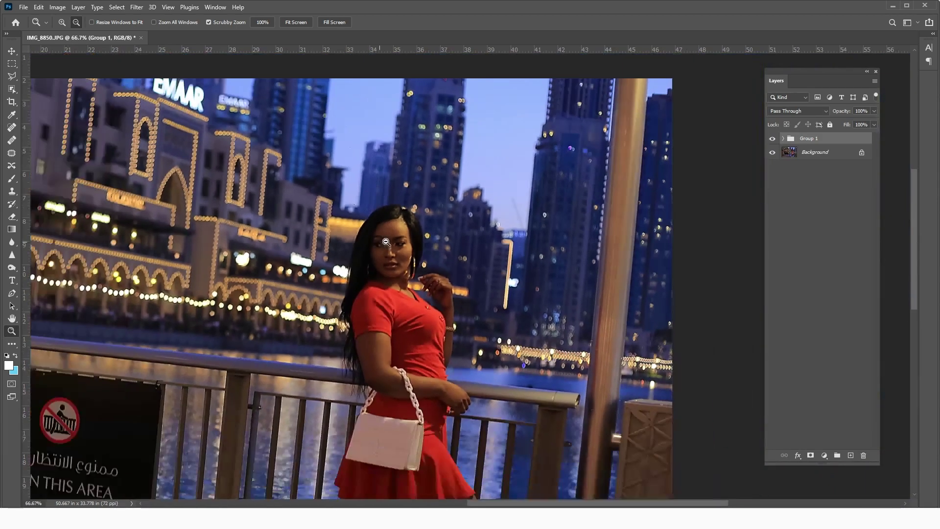
alt+click(393, 252)
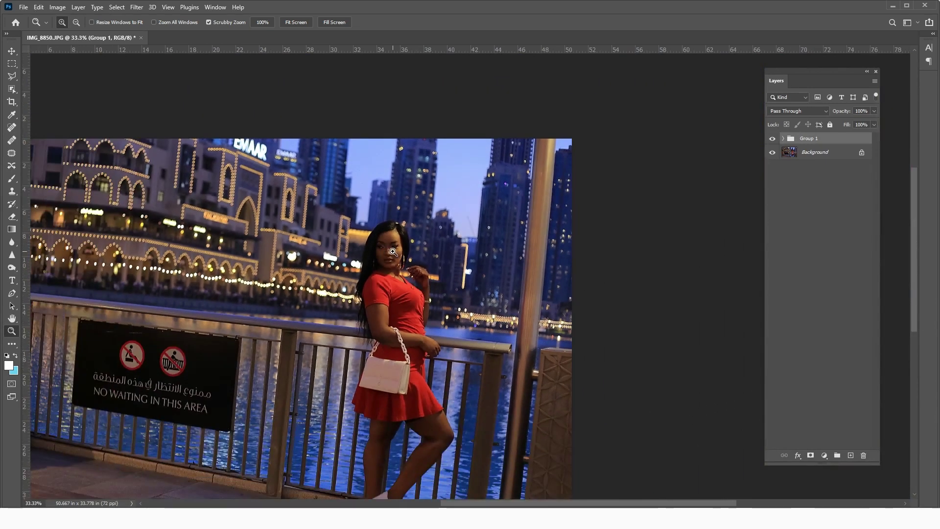